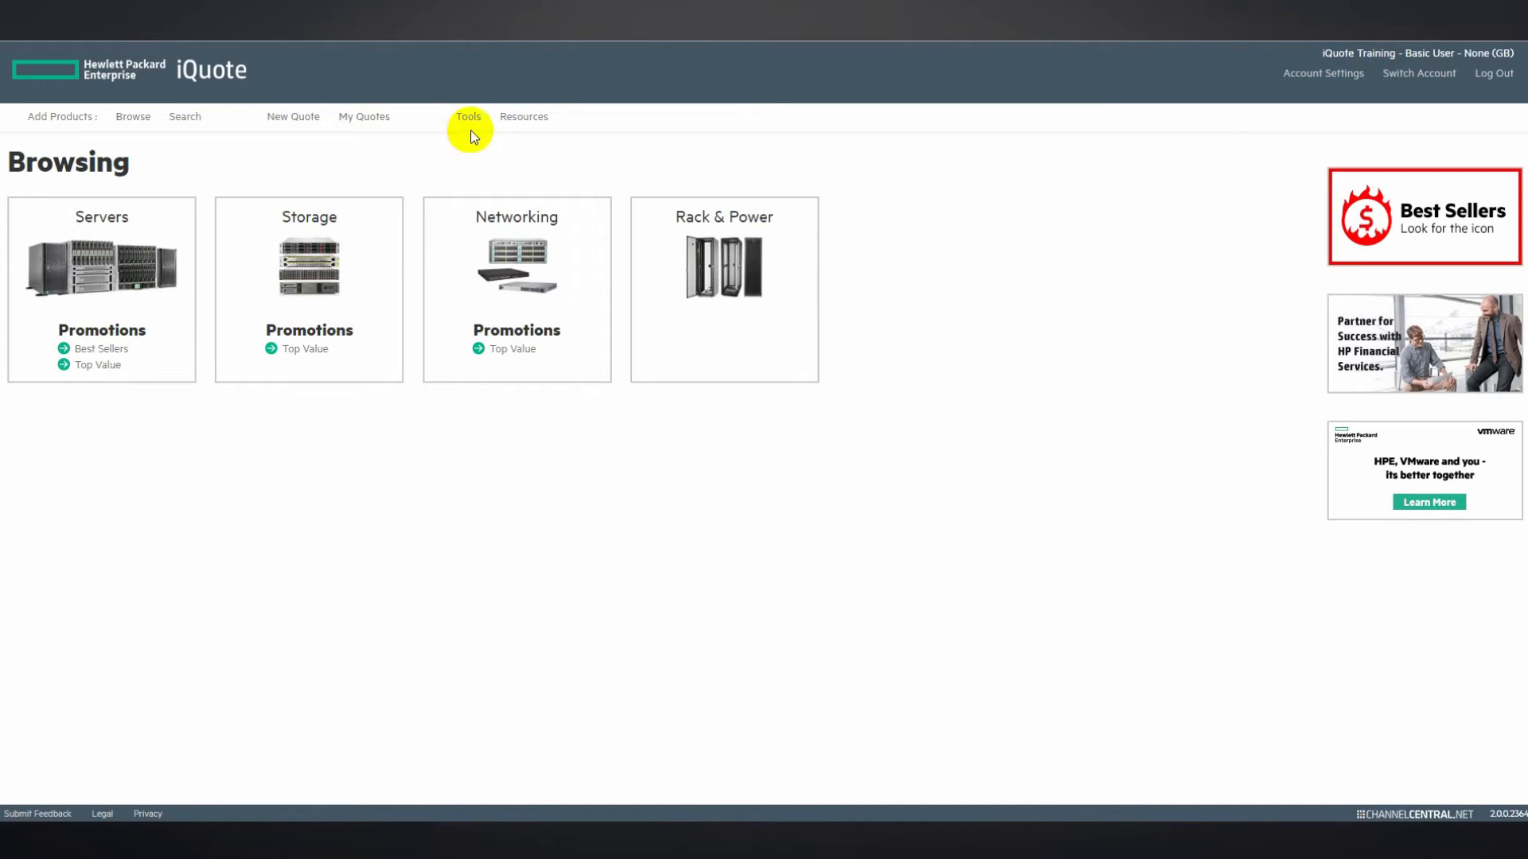
- Look over the price list tool, the training resources page and the account settings
left_click(471, 127)
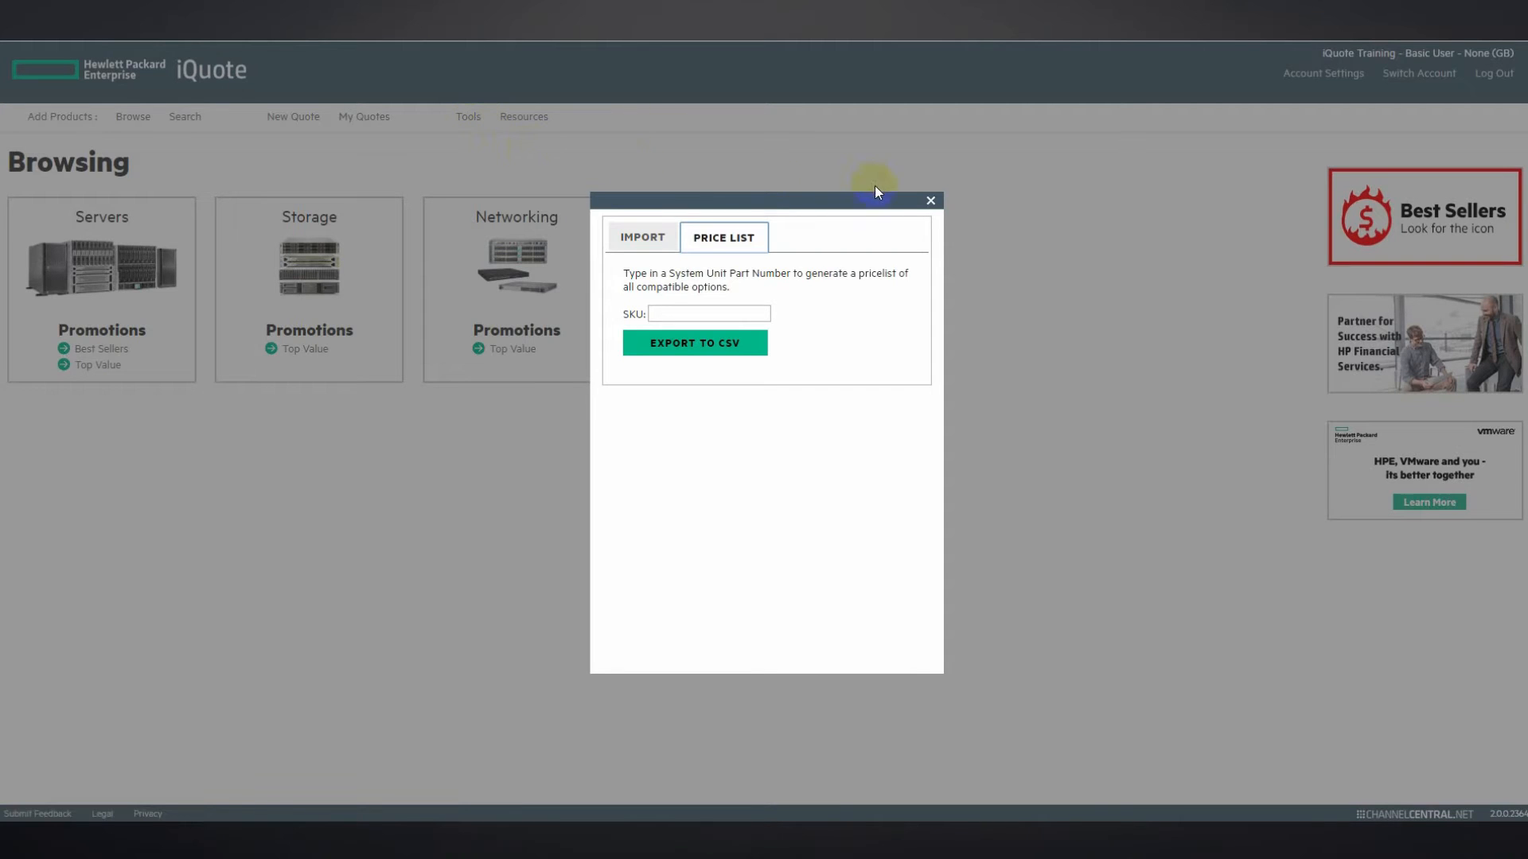
left_click(931, 201)
left_click(525, 118)
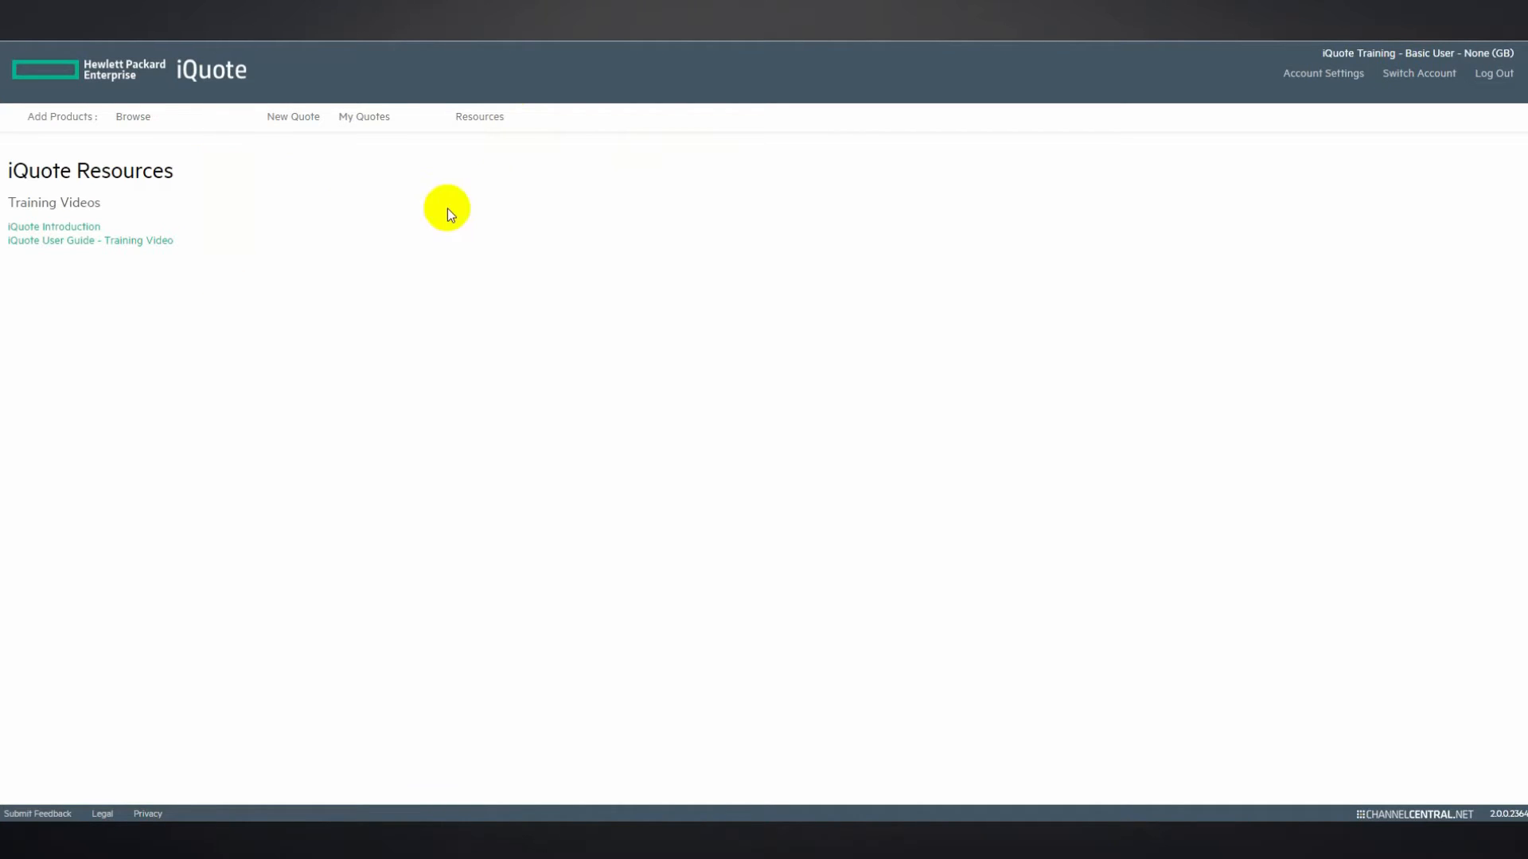
left_click(1314, 74)
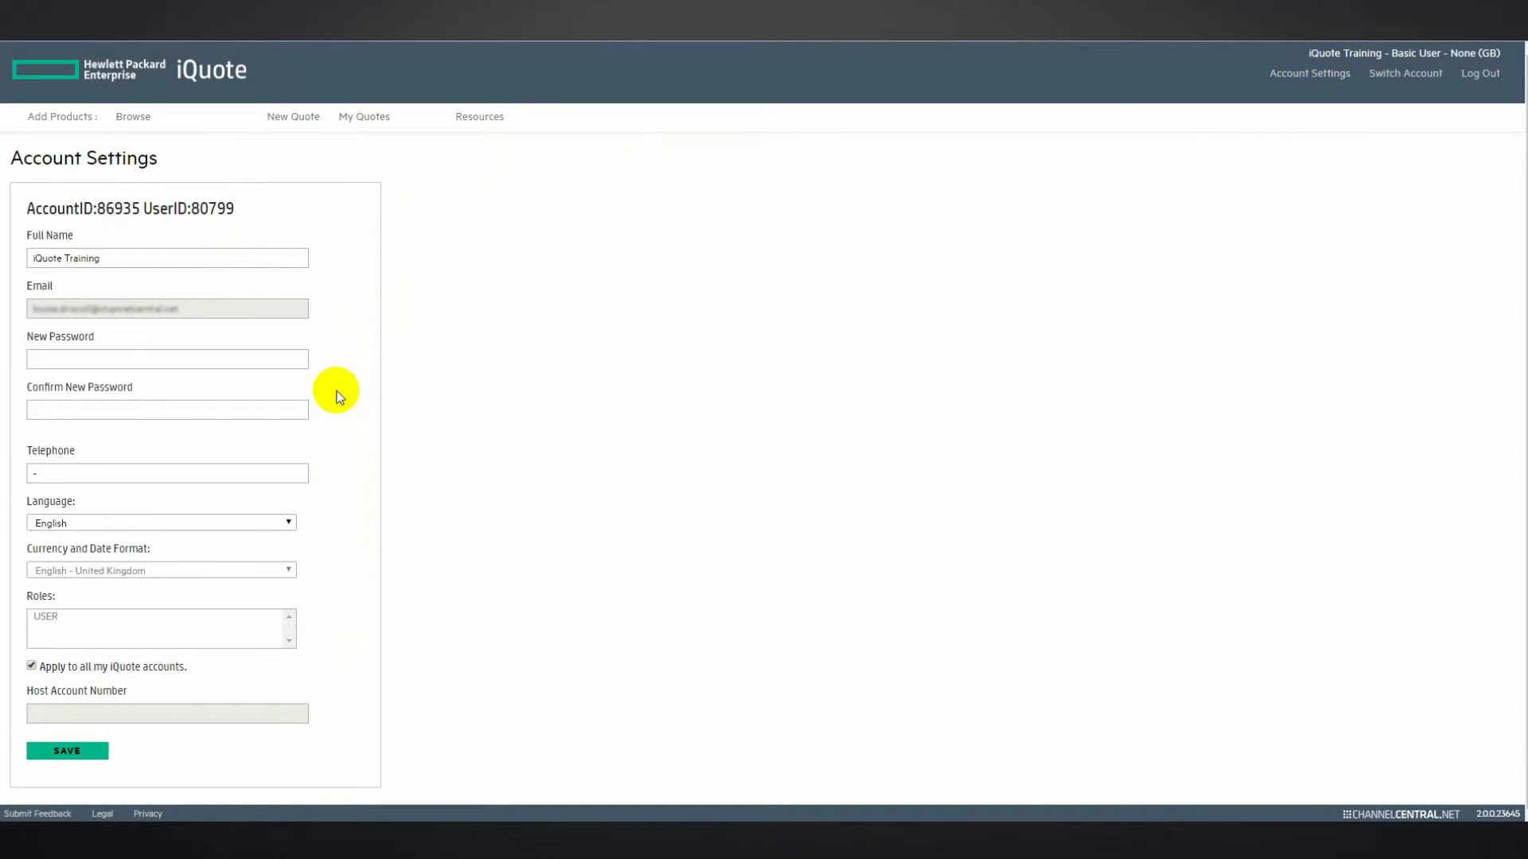
- Browse the servers to the DL380 Gen9, add system unit 803861-B21 to the quote and include the 3 year Proactive Care service U8AC4E
left_click(133, 118)
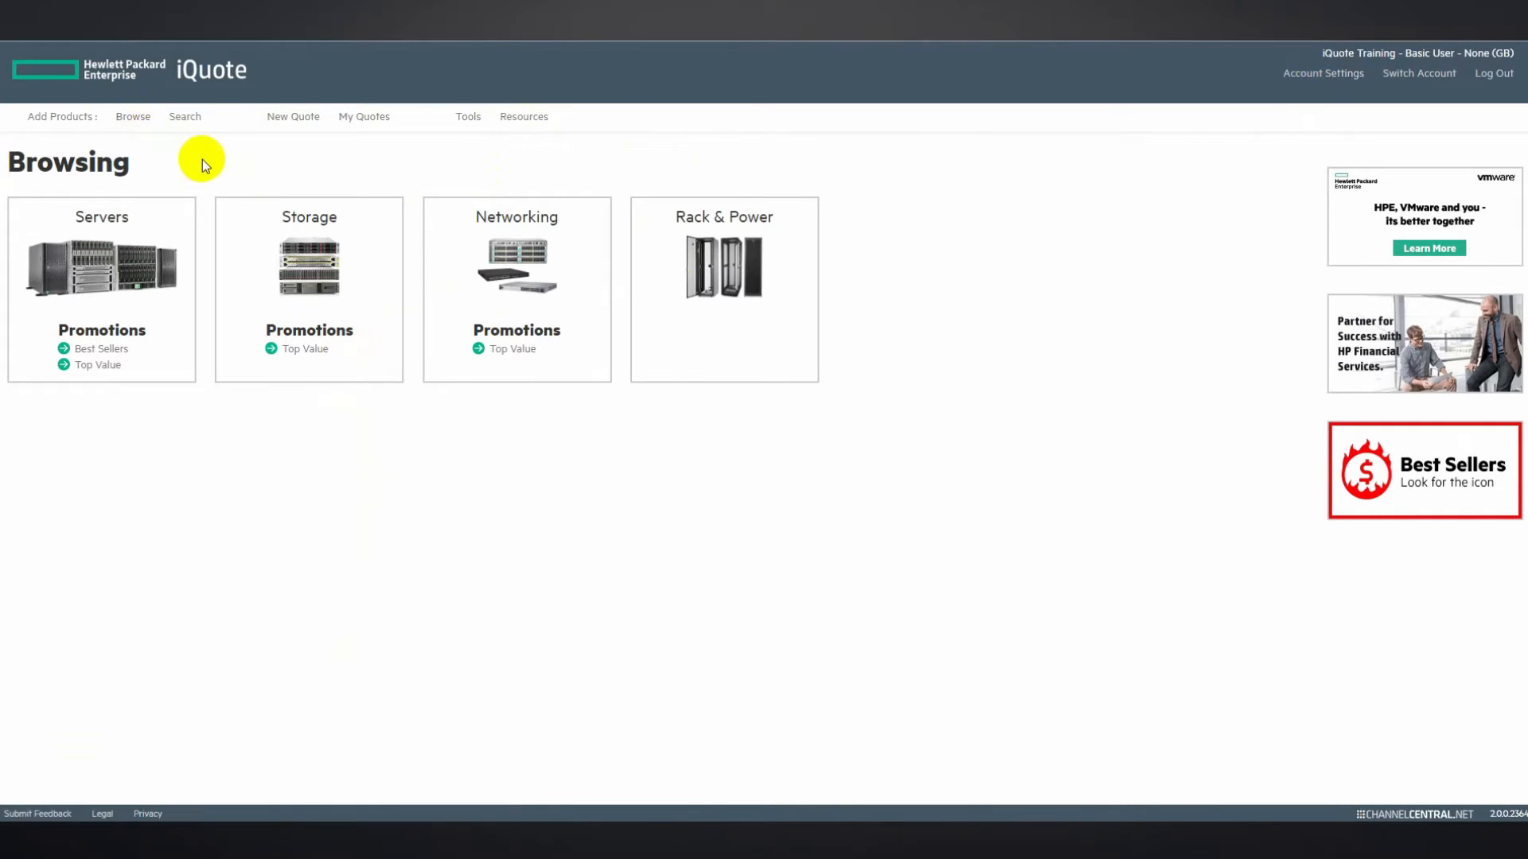
left_click(164, 215)
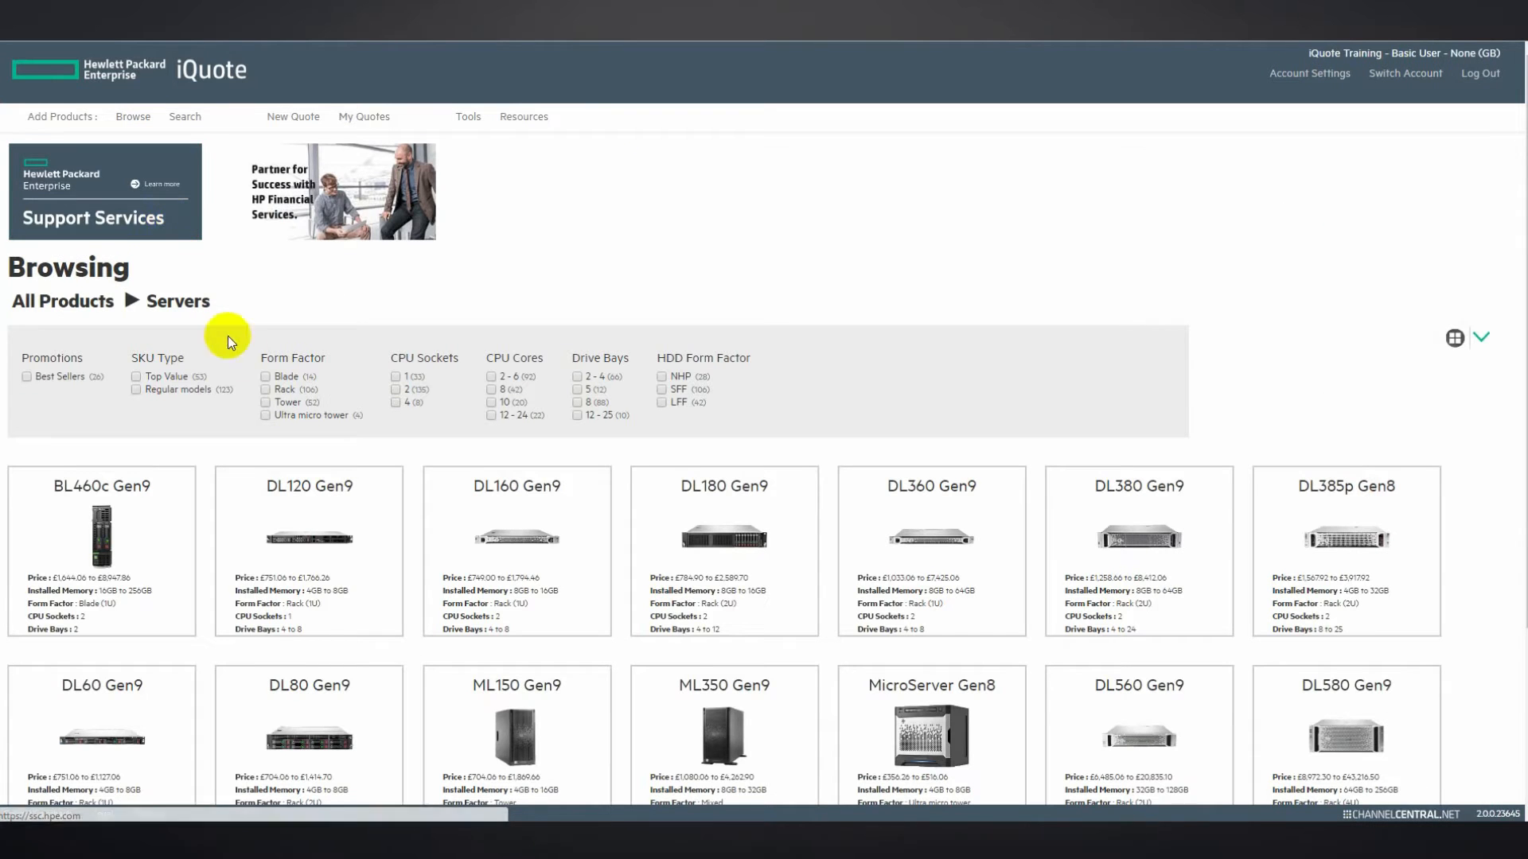
scroll(182, 494, "down", 1)
scroll(182, 494, "up", 1)
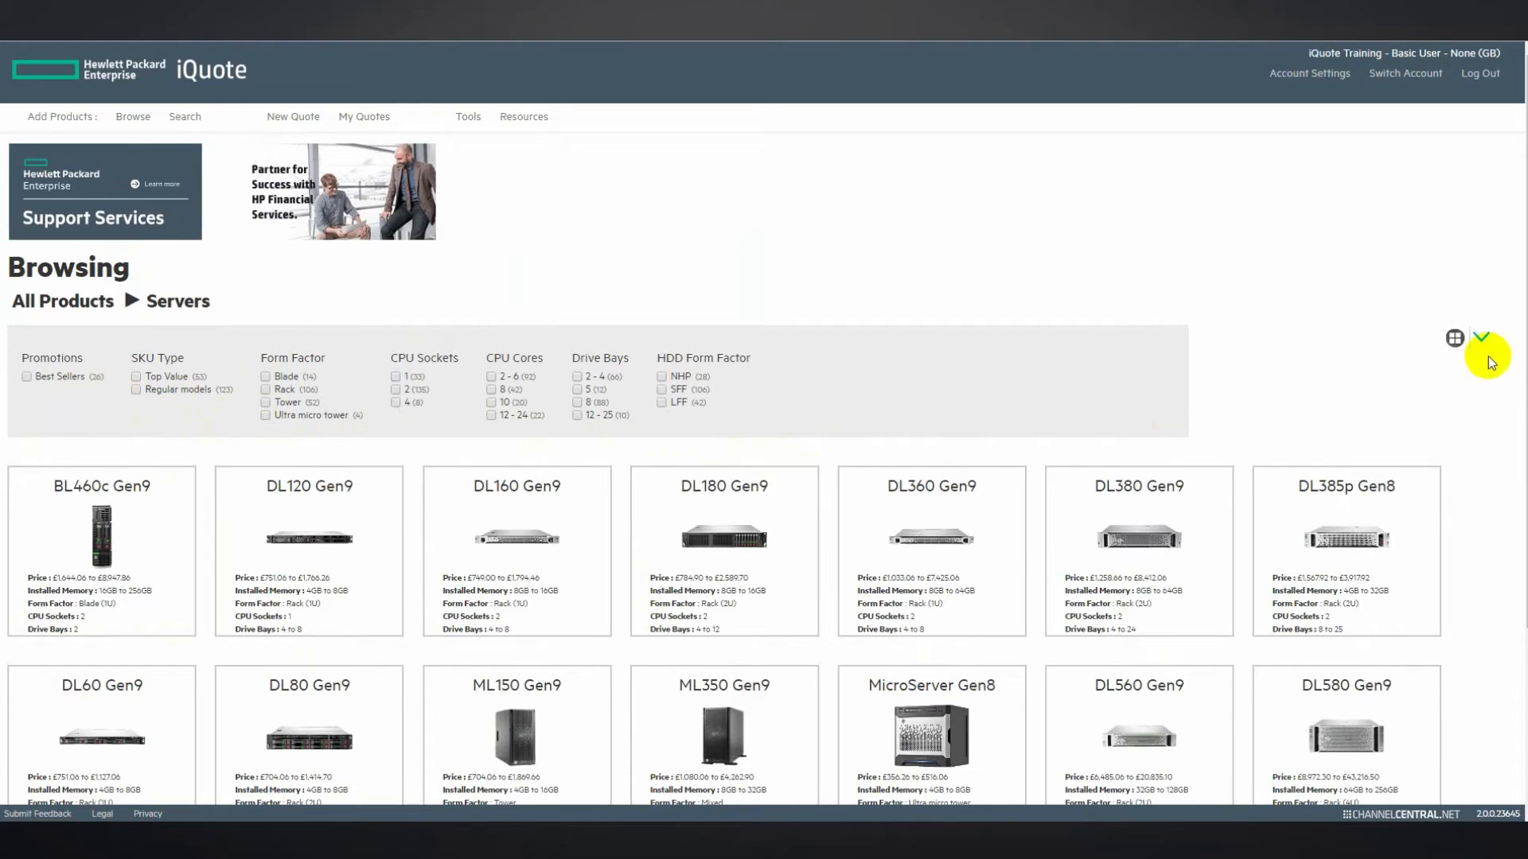
left_click(1482, 336)
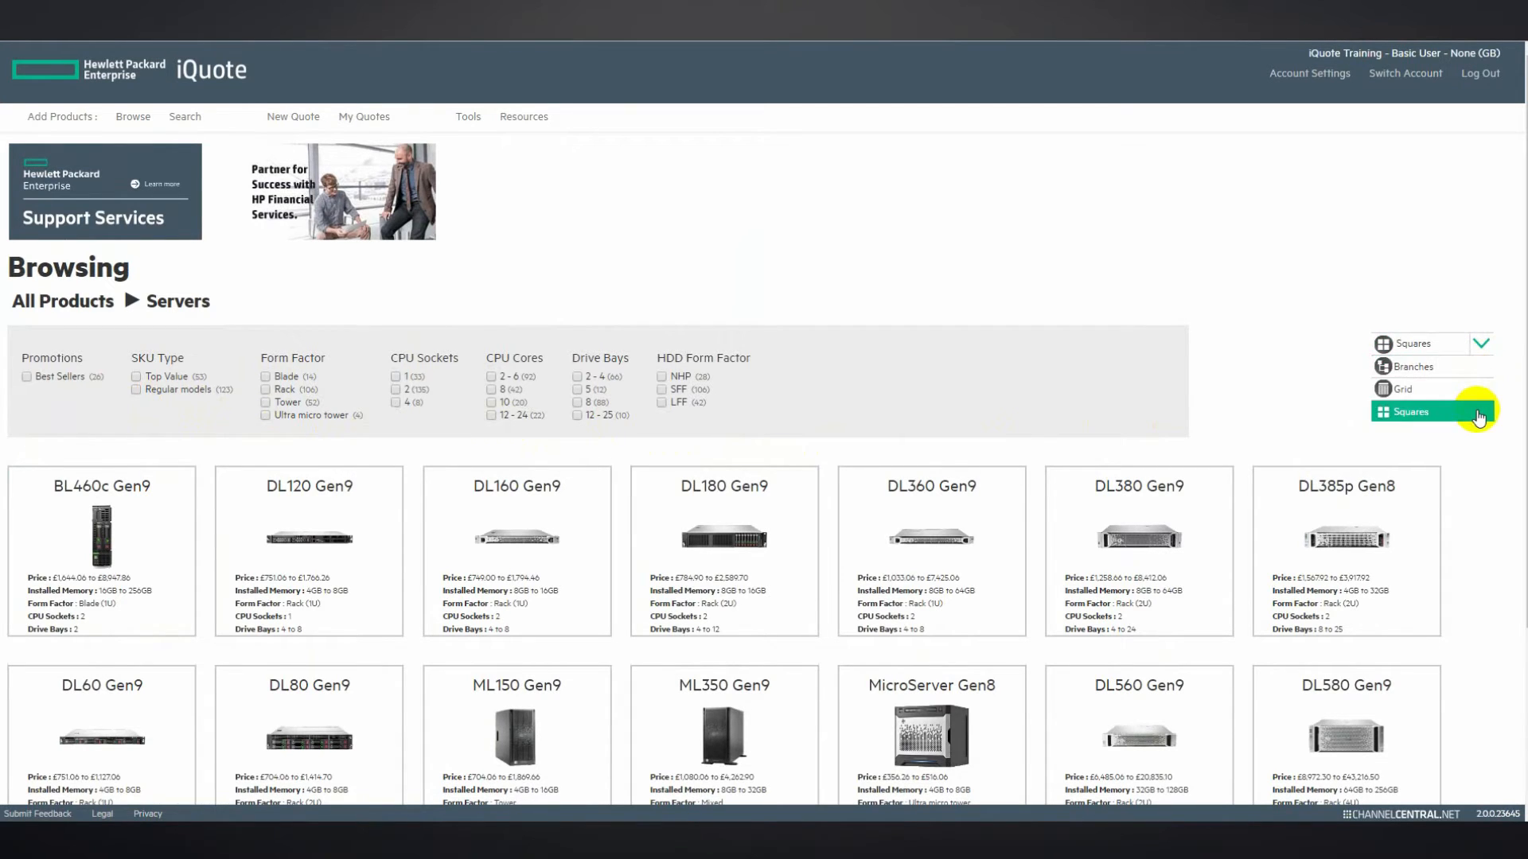
left_click(1481, 344)
left_click(1208, 489)
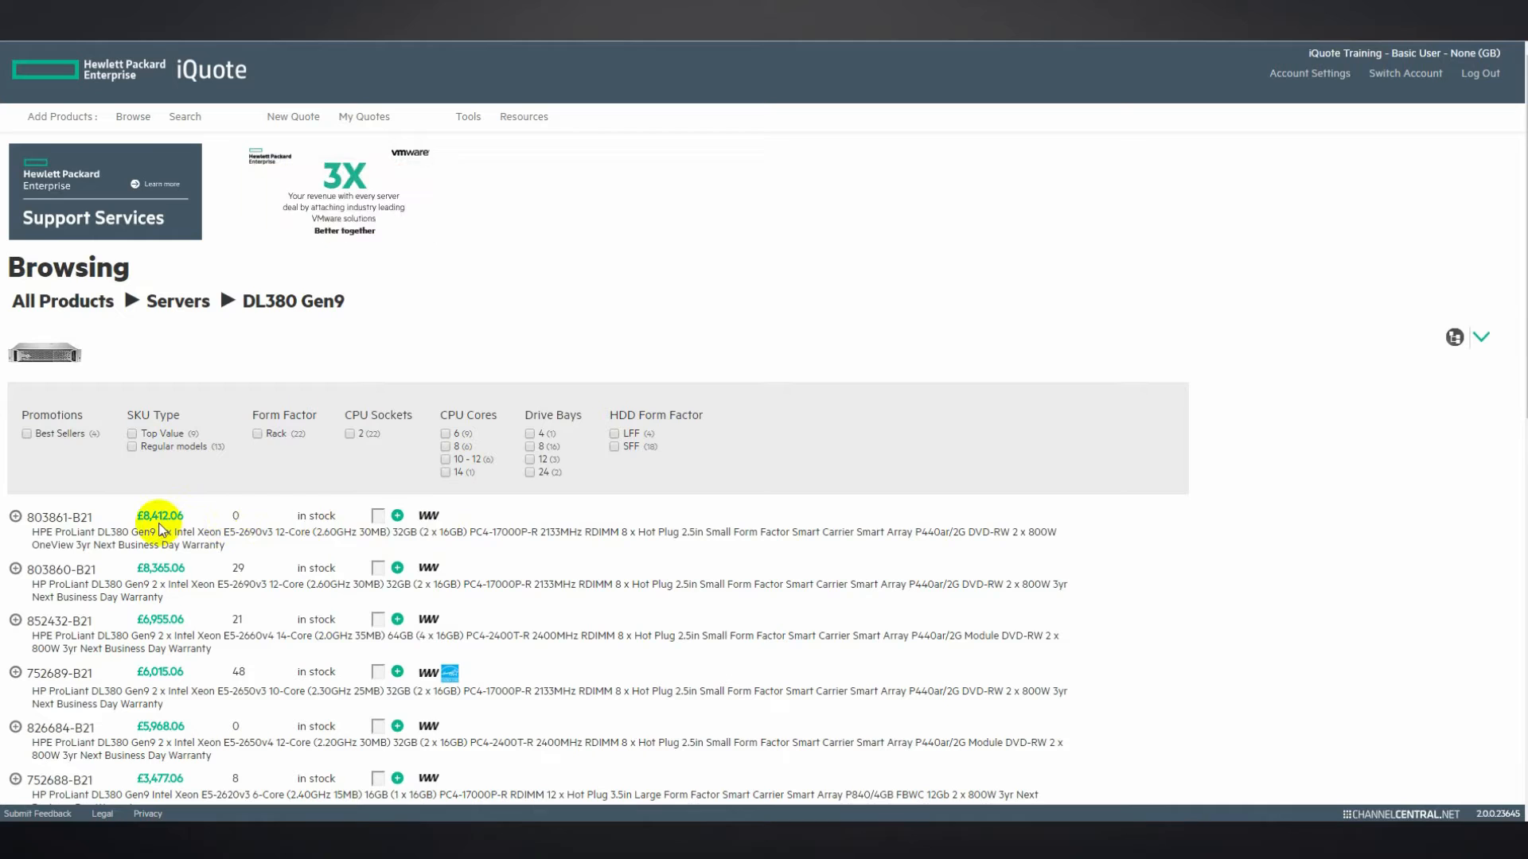
left_click(398, 517)
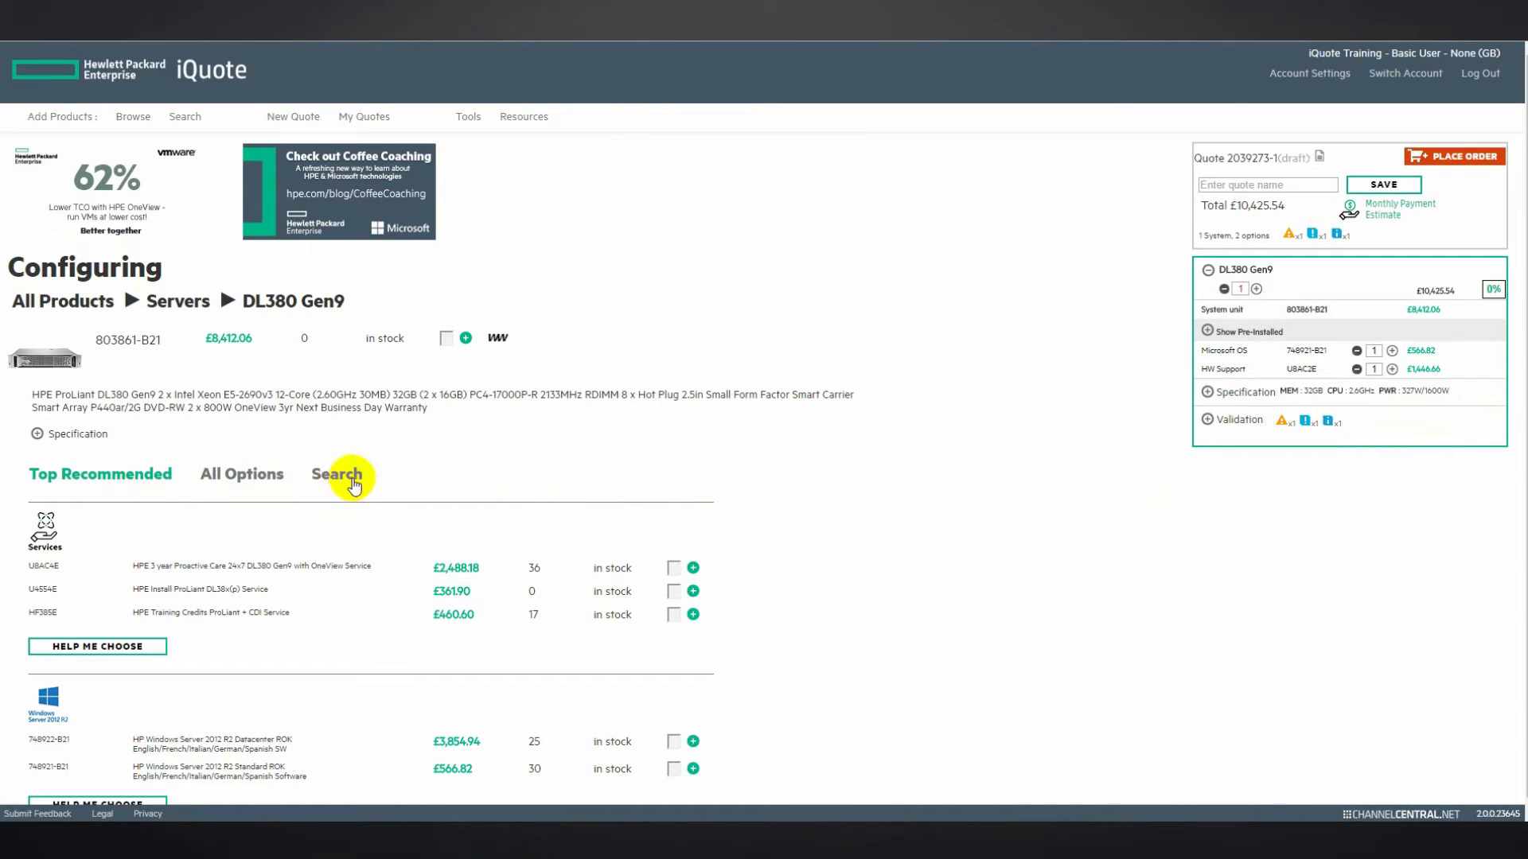
left_click(693, 568)
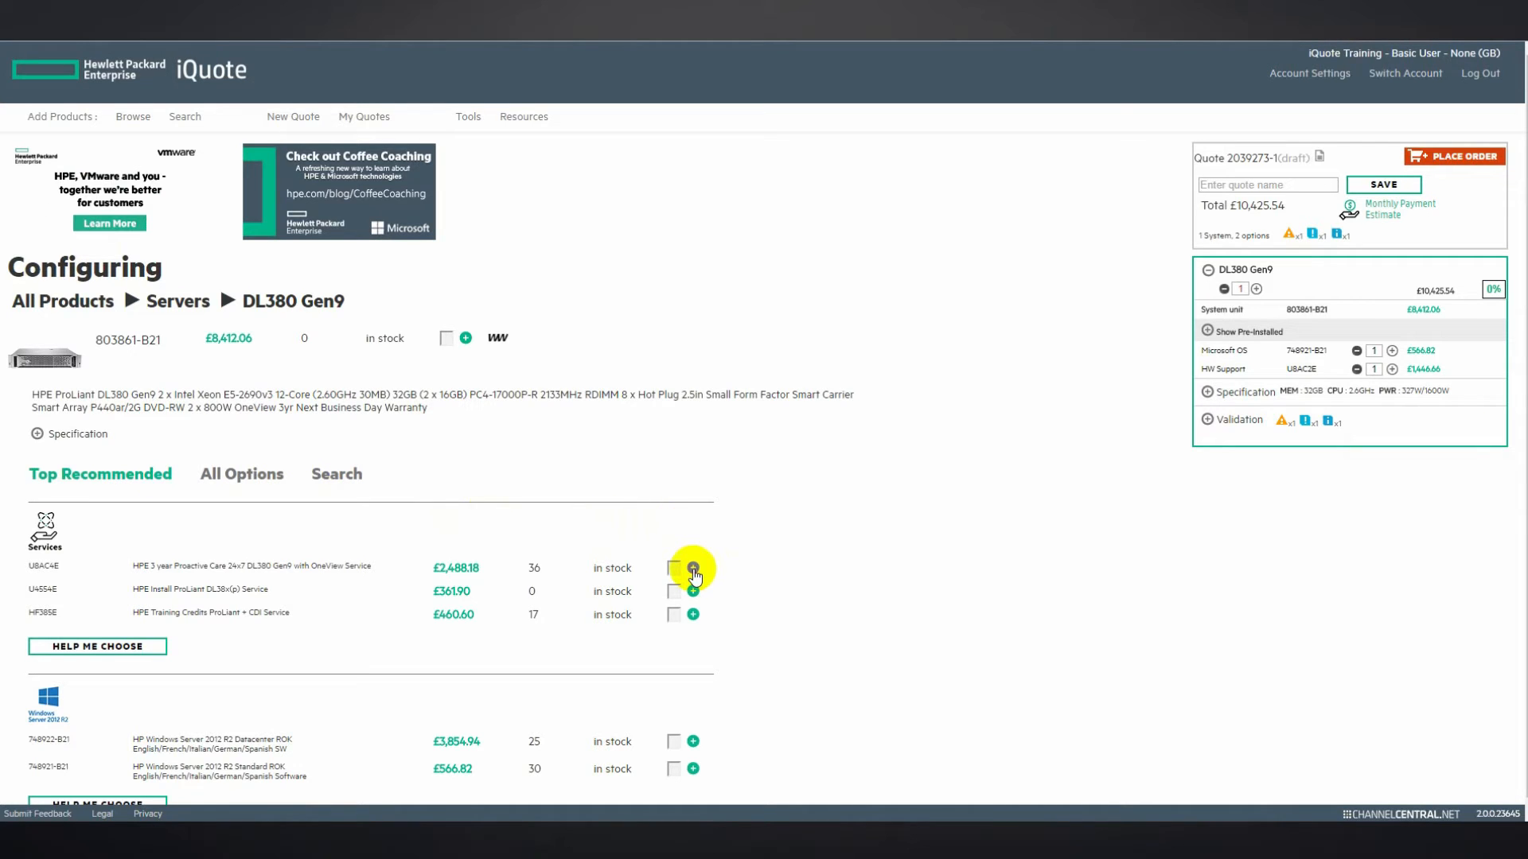
- Add five 719044-B21 processors to the DL380 Gen9 from its full list of system options
left_click(233, 484)
left_click(64, 540)
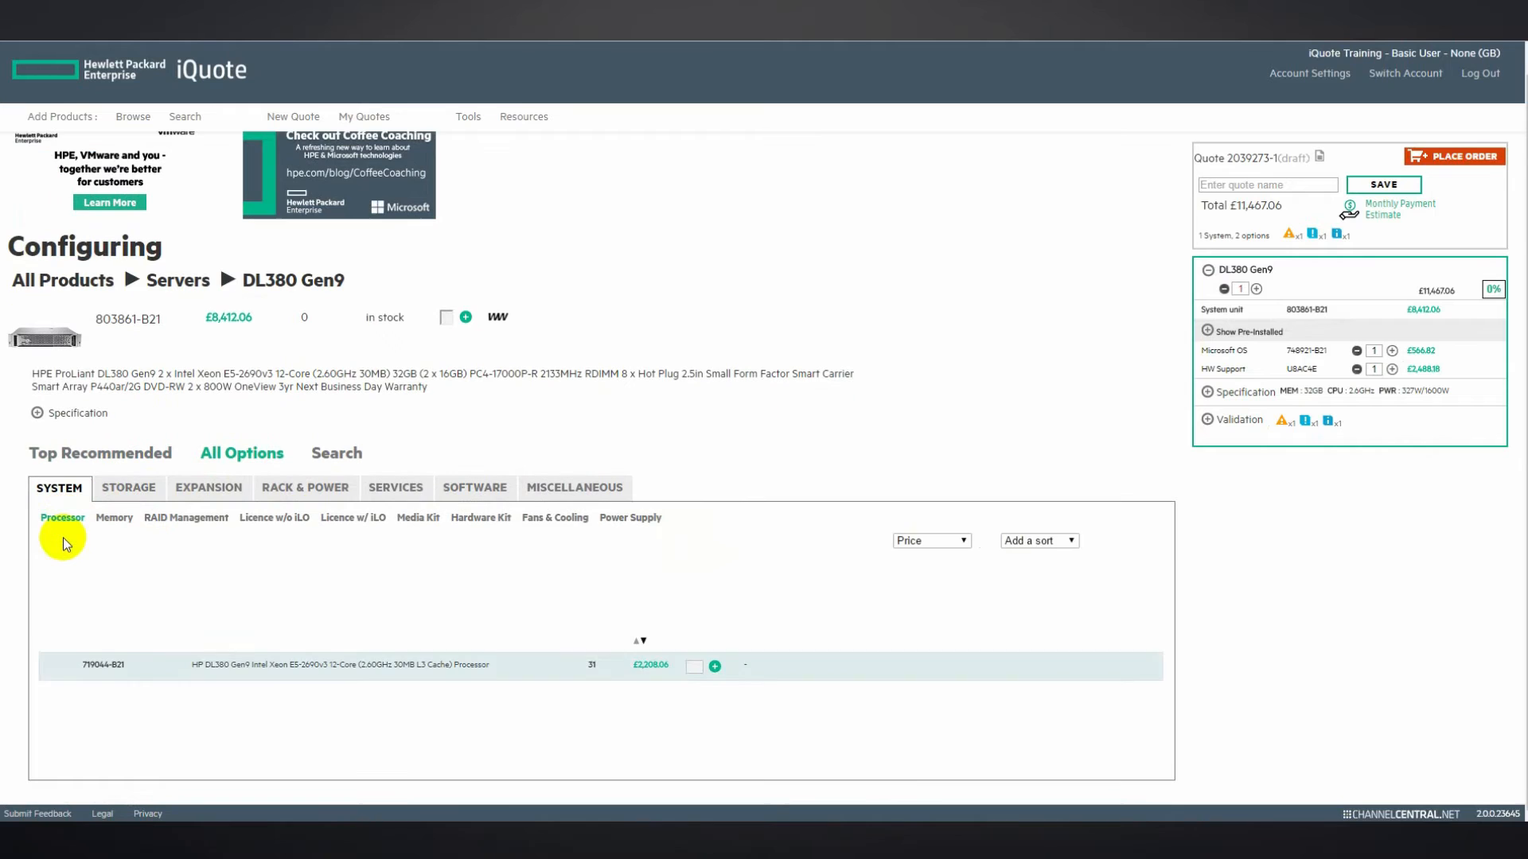
left_click(713, 667)
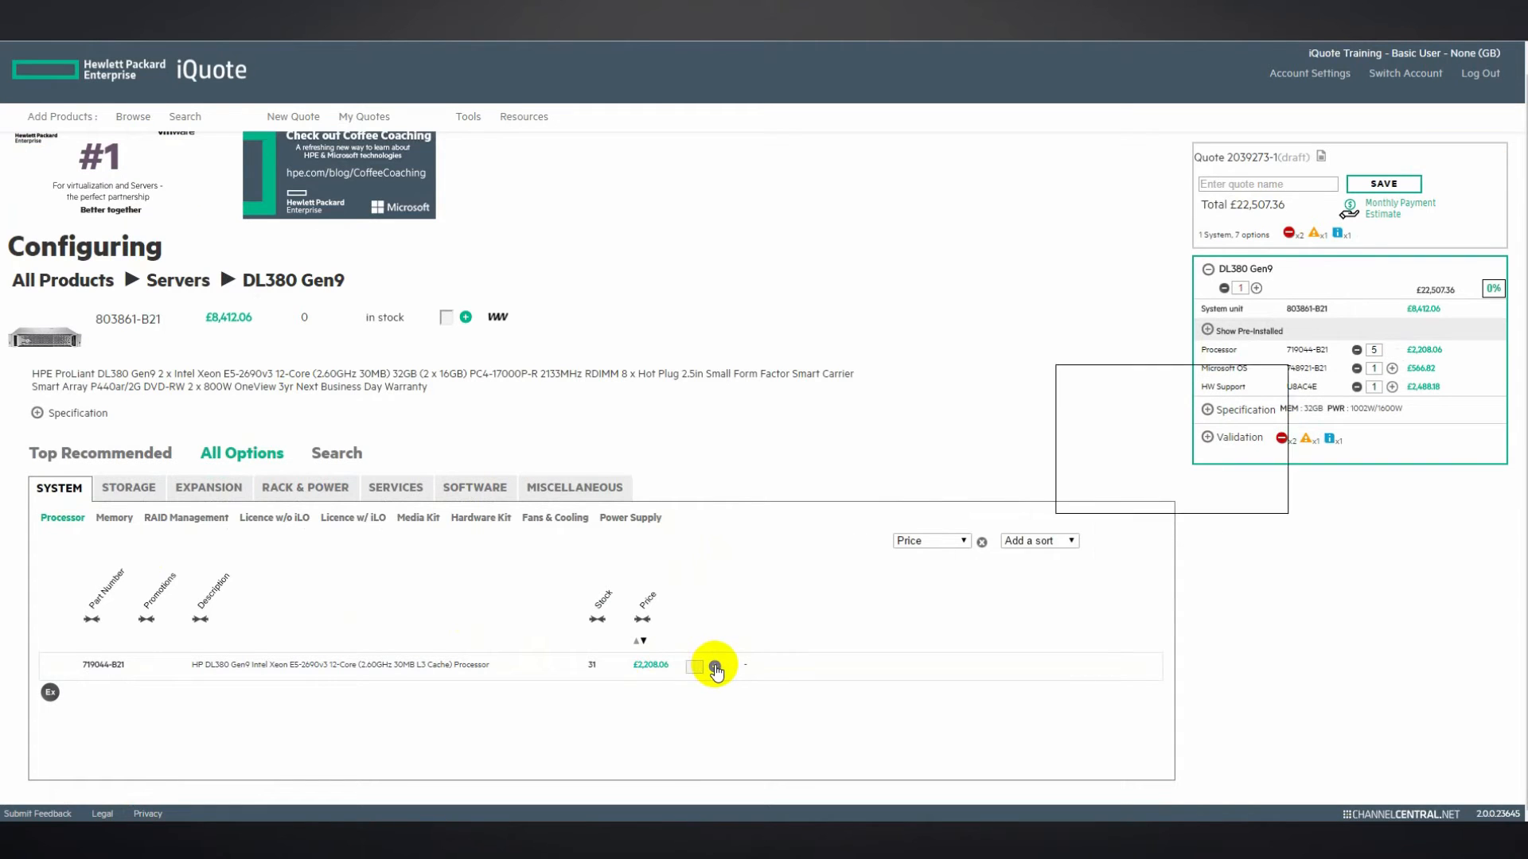
- Examine the DL380 Gen9's validation messages, including the details of the Memory Configuration error
left_click(1207, 438)
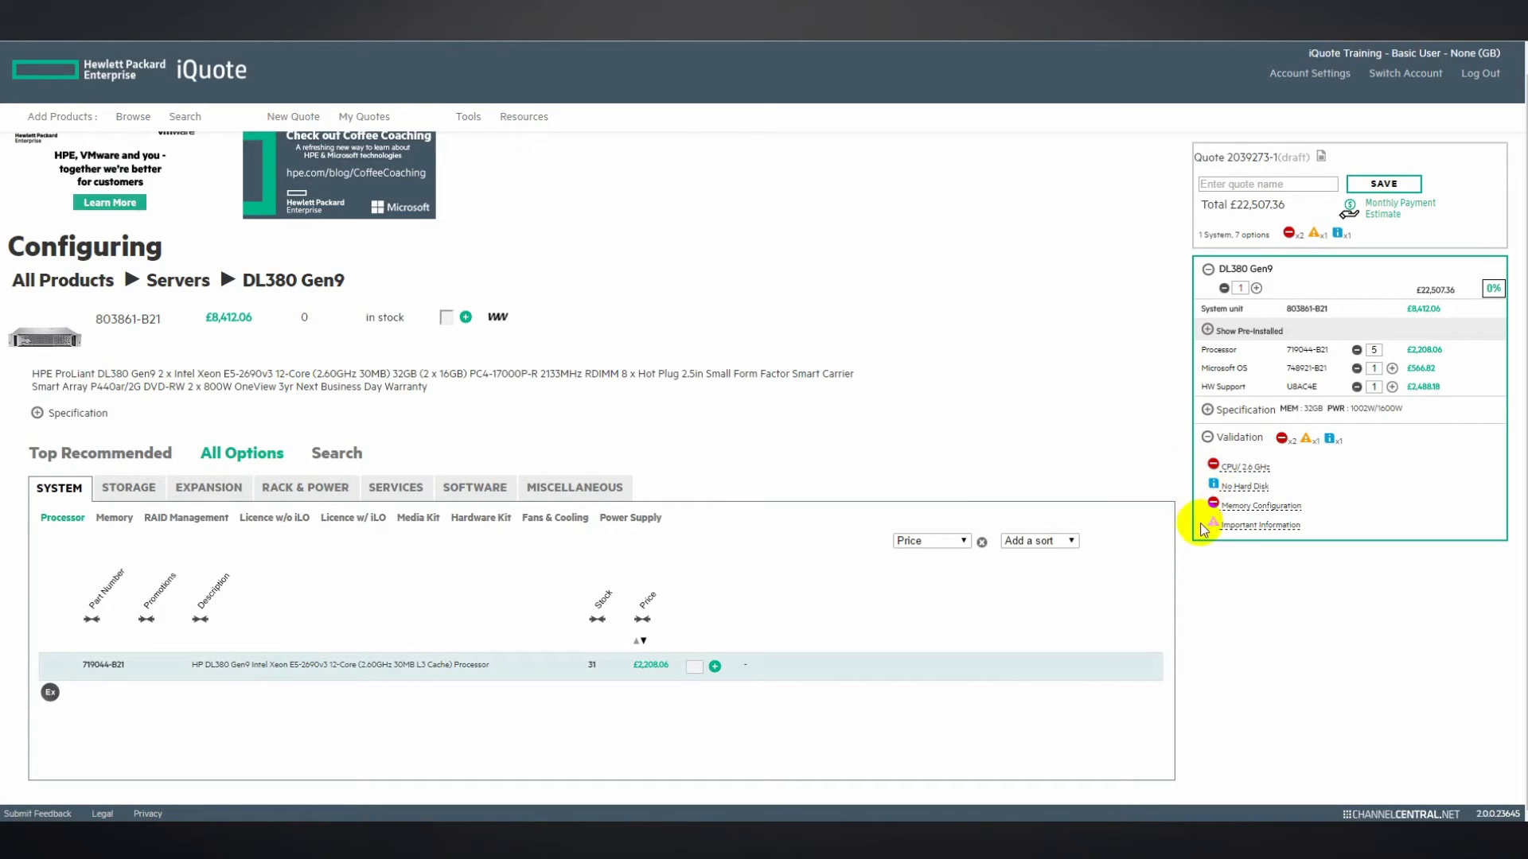
left_click(1212, 506)
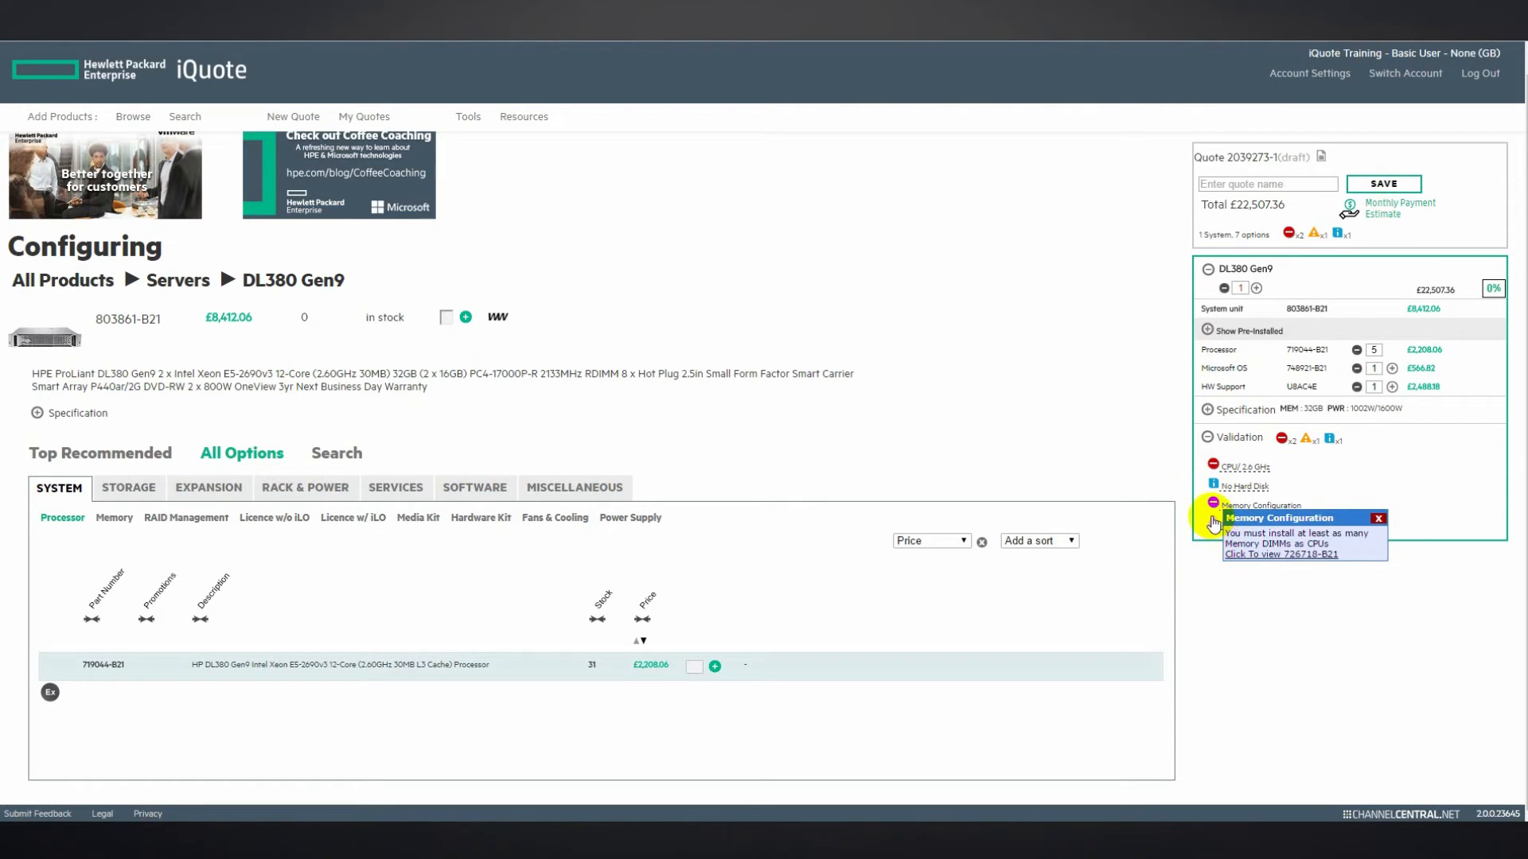
left_click(1378, 522)
left_click(1208, 438)
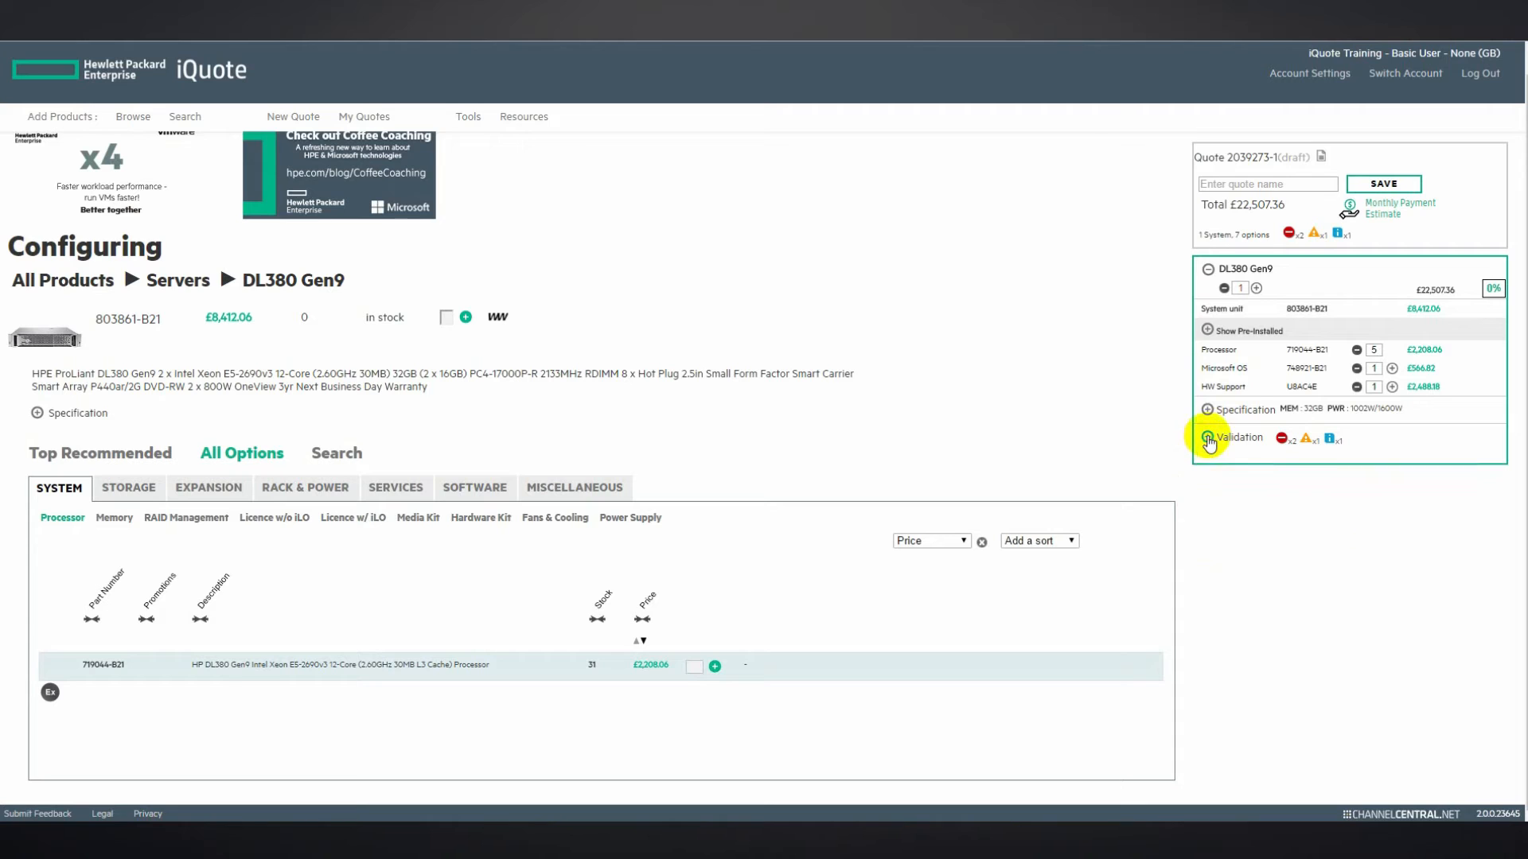
- Remove all added 719044-B21 processors from the DL380 Gen9 in the quote
left_click(1357, 350)
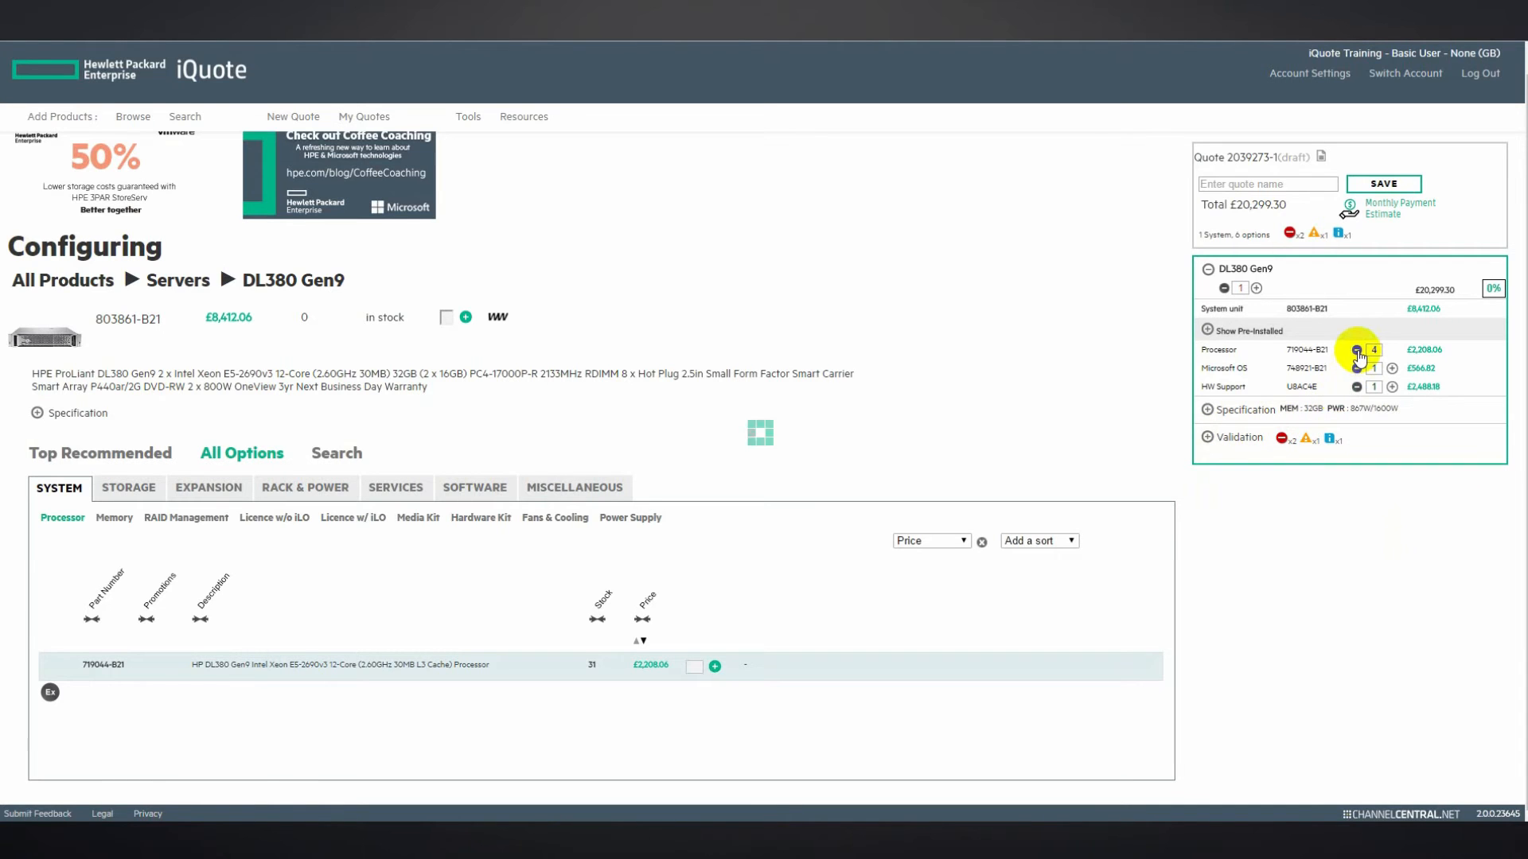
left_click(1357, 350)
left_click(1357, 350)
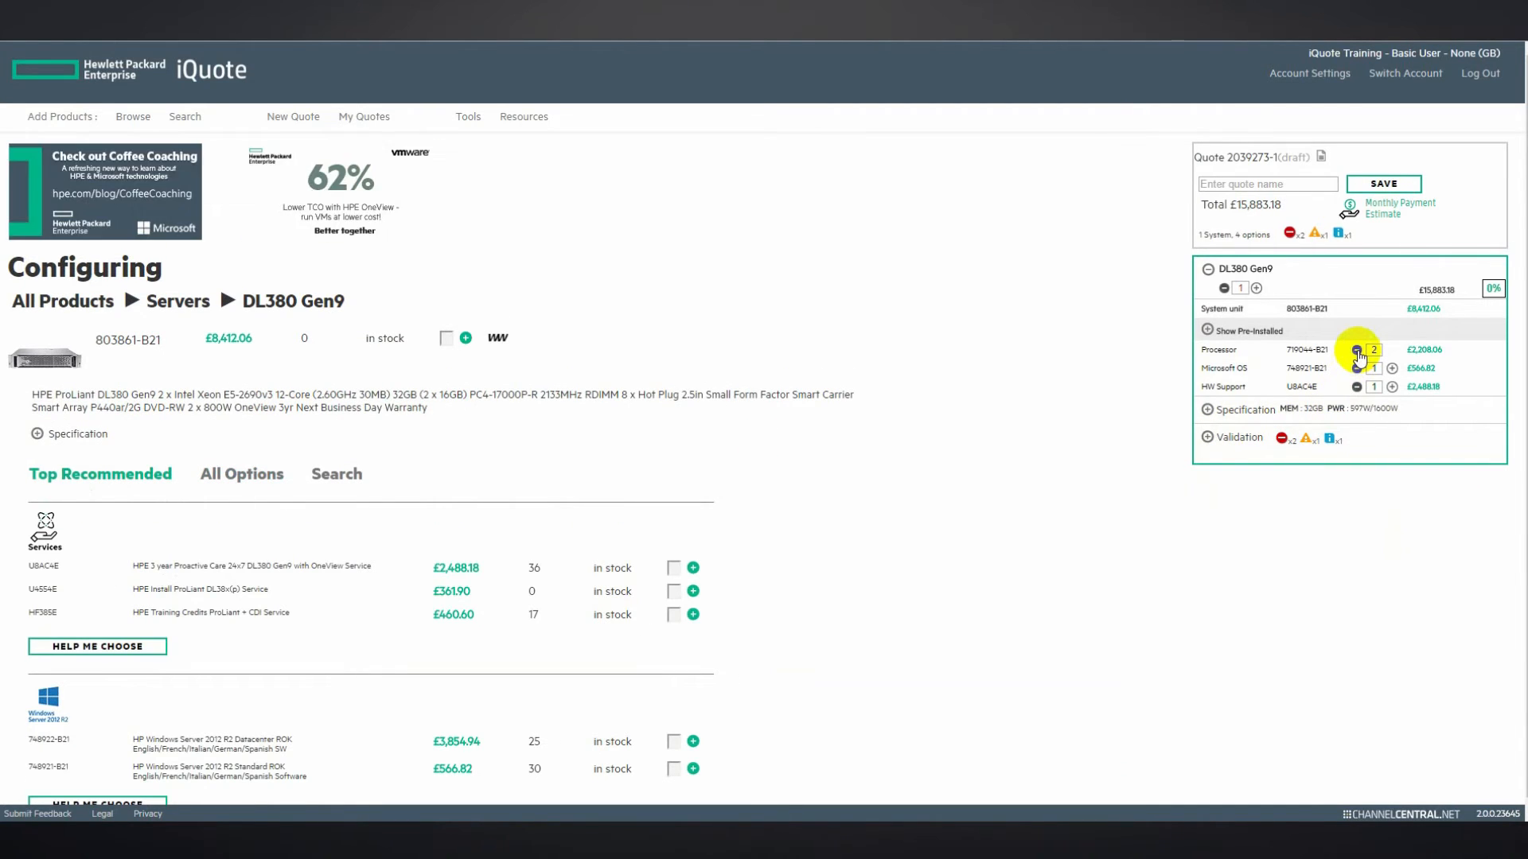
left_click(1357, 351)
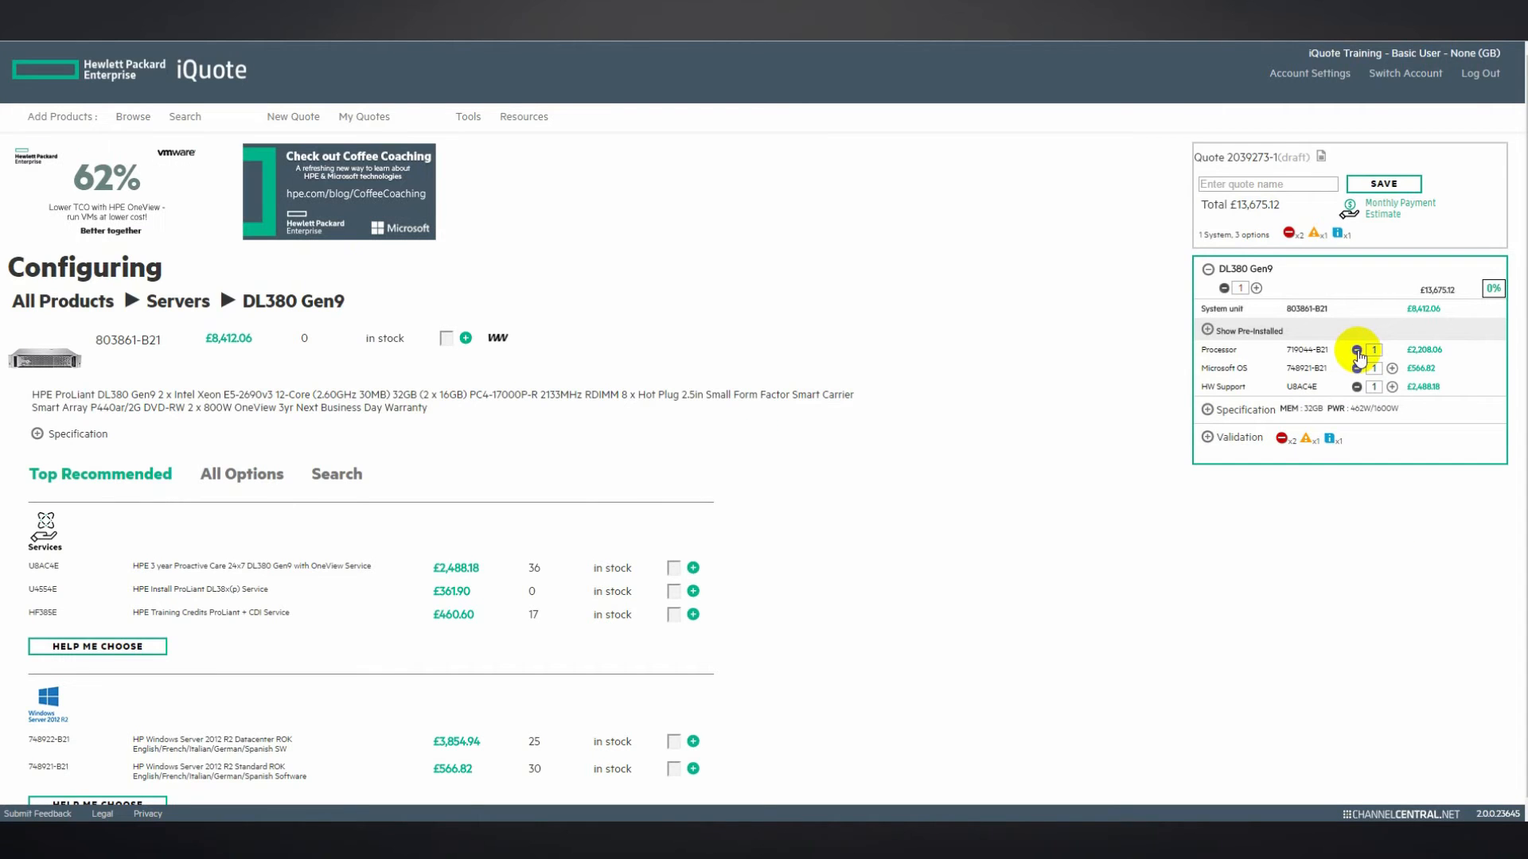
left_click(1357, 350)
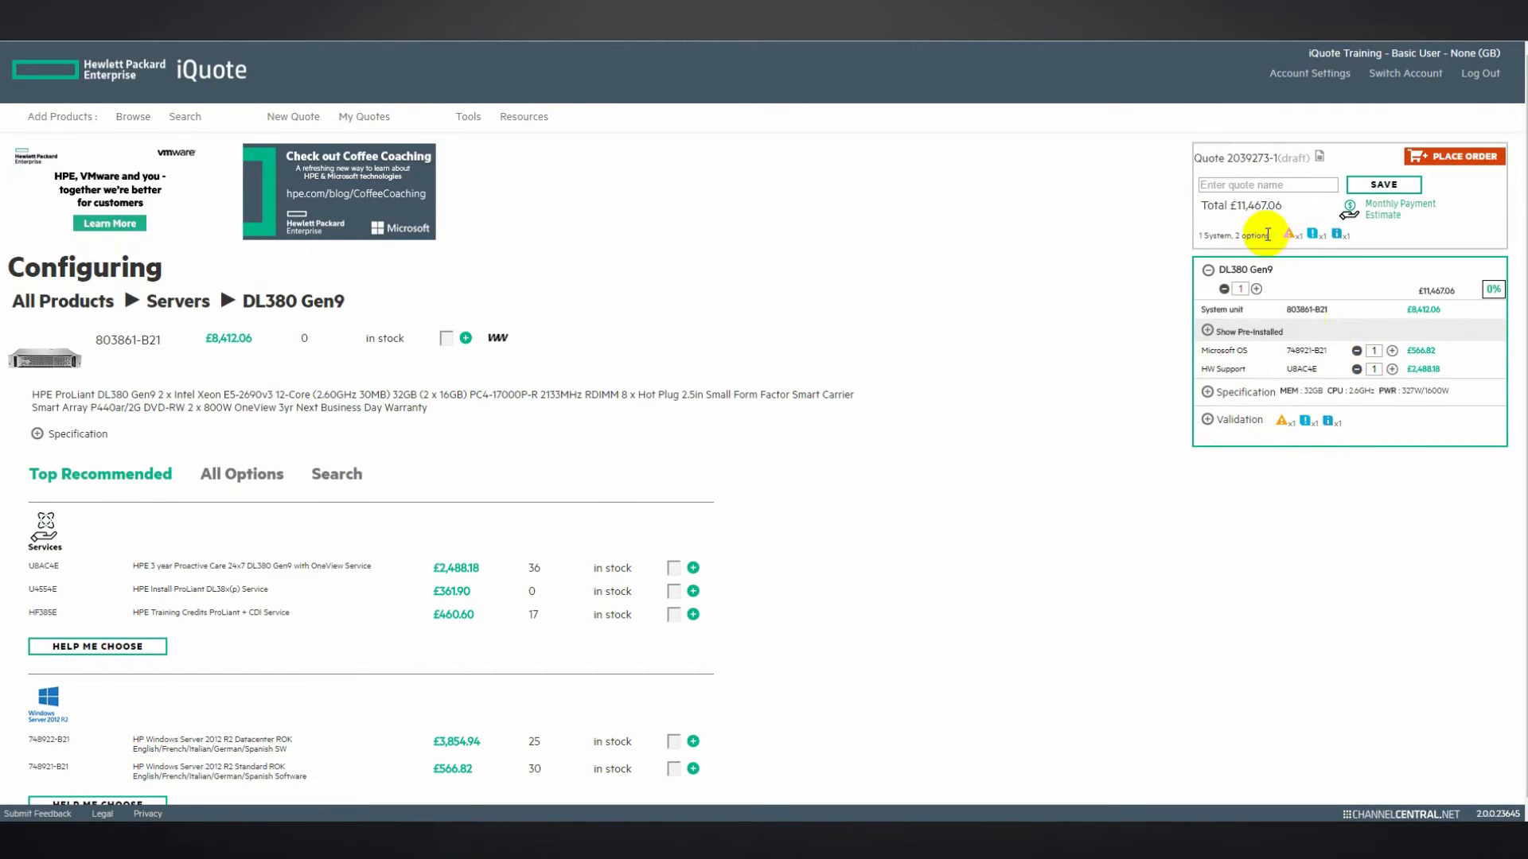
- Apply a 5% margin to the entire DL380 Gen9 system in the quote
mouse_move(1263, 216)
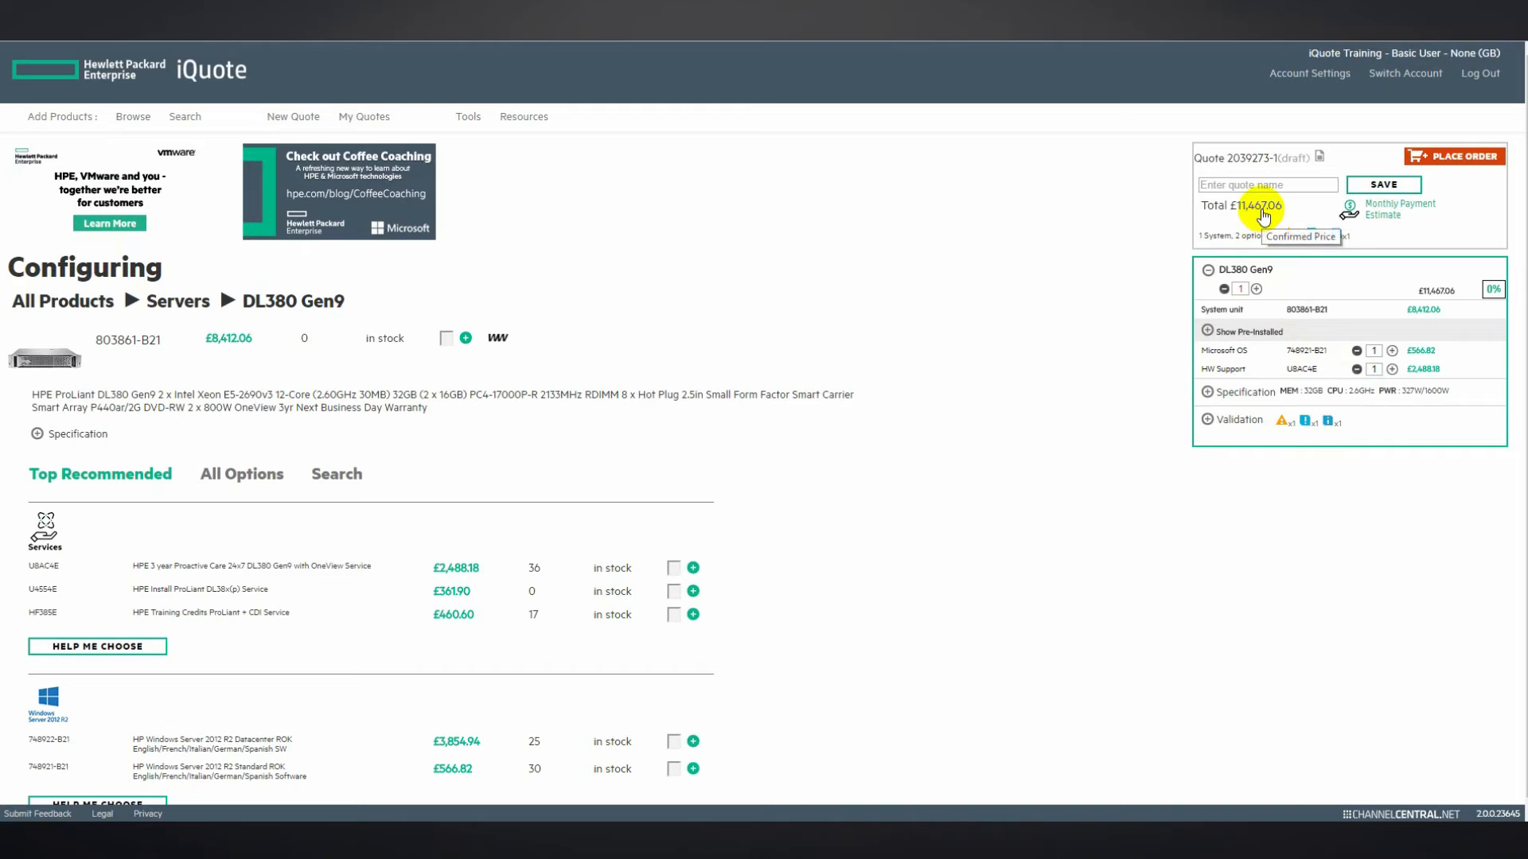
left_click(1494, 293)
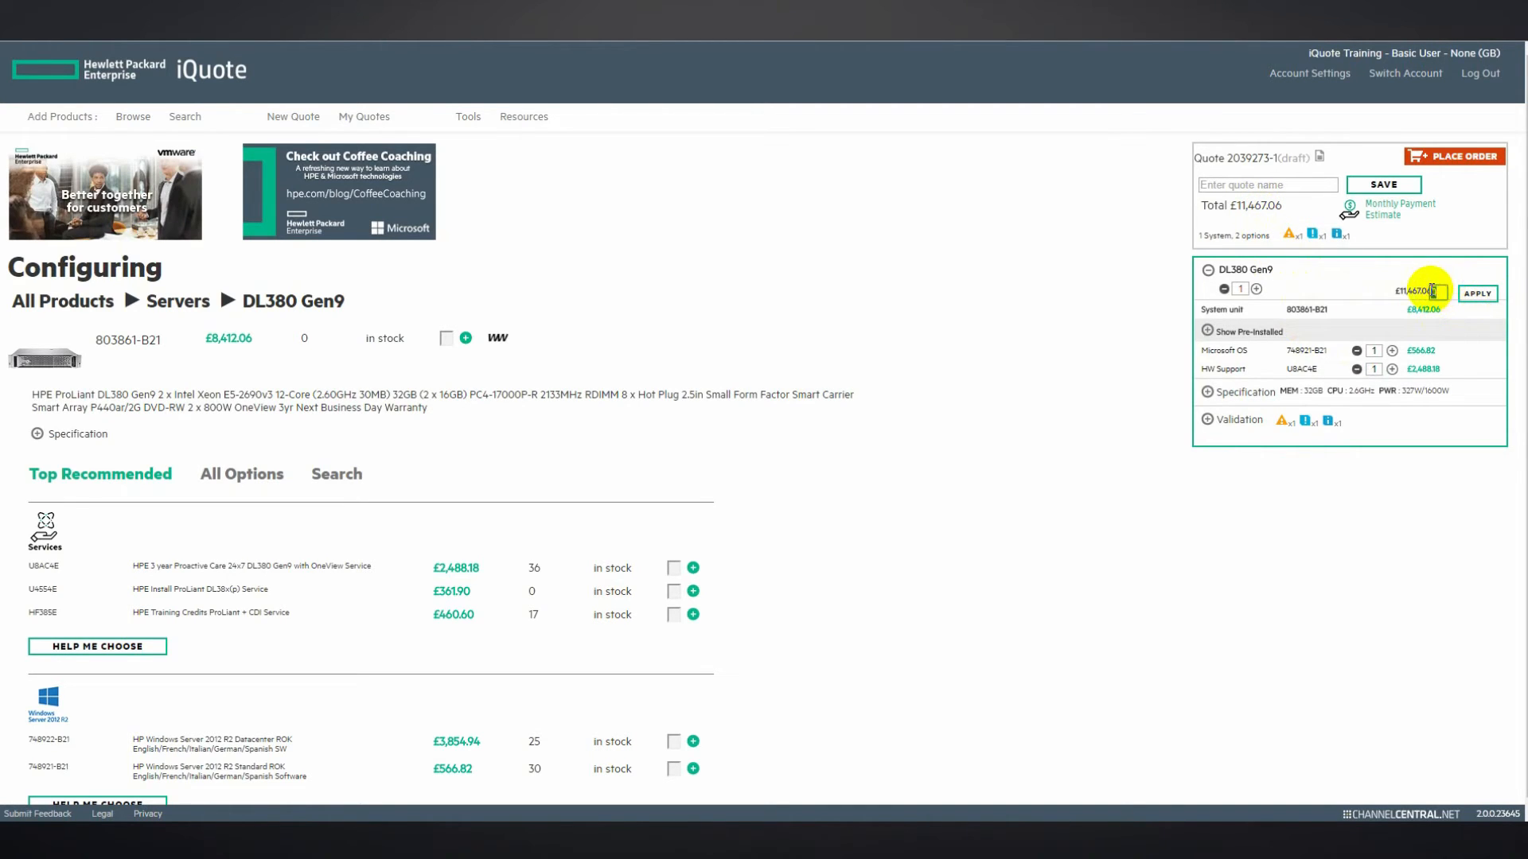
type("5")
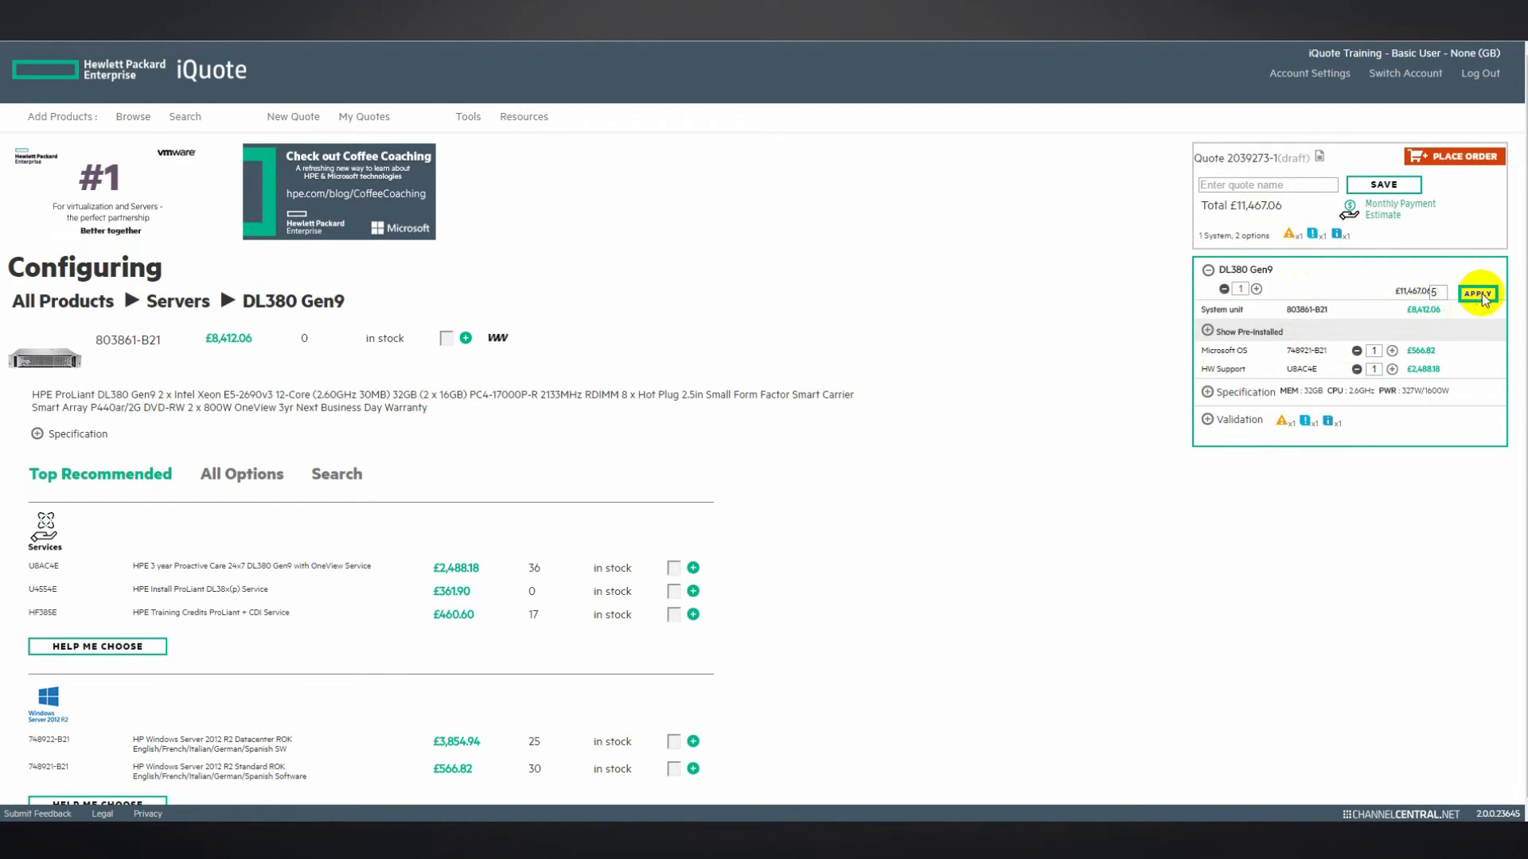
left_click(1481, 298)
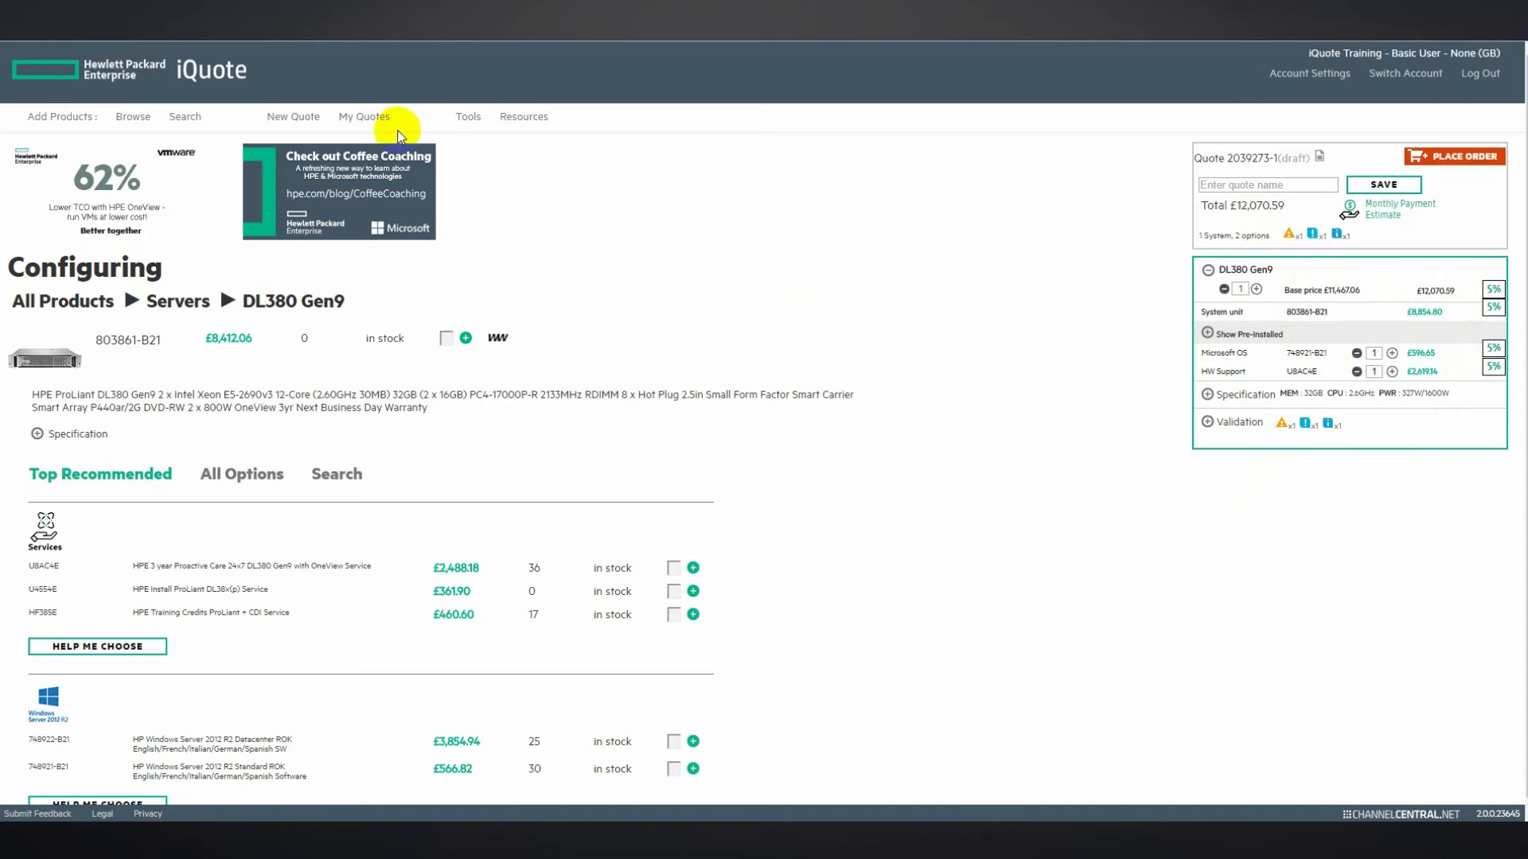
- Add the D2000 Disk Storage System AJ941A to the quote and open its hardware support options
left_click(133, 119)
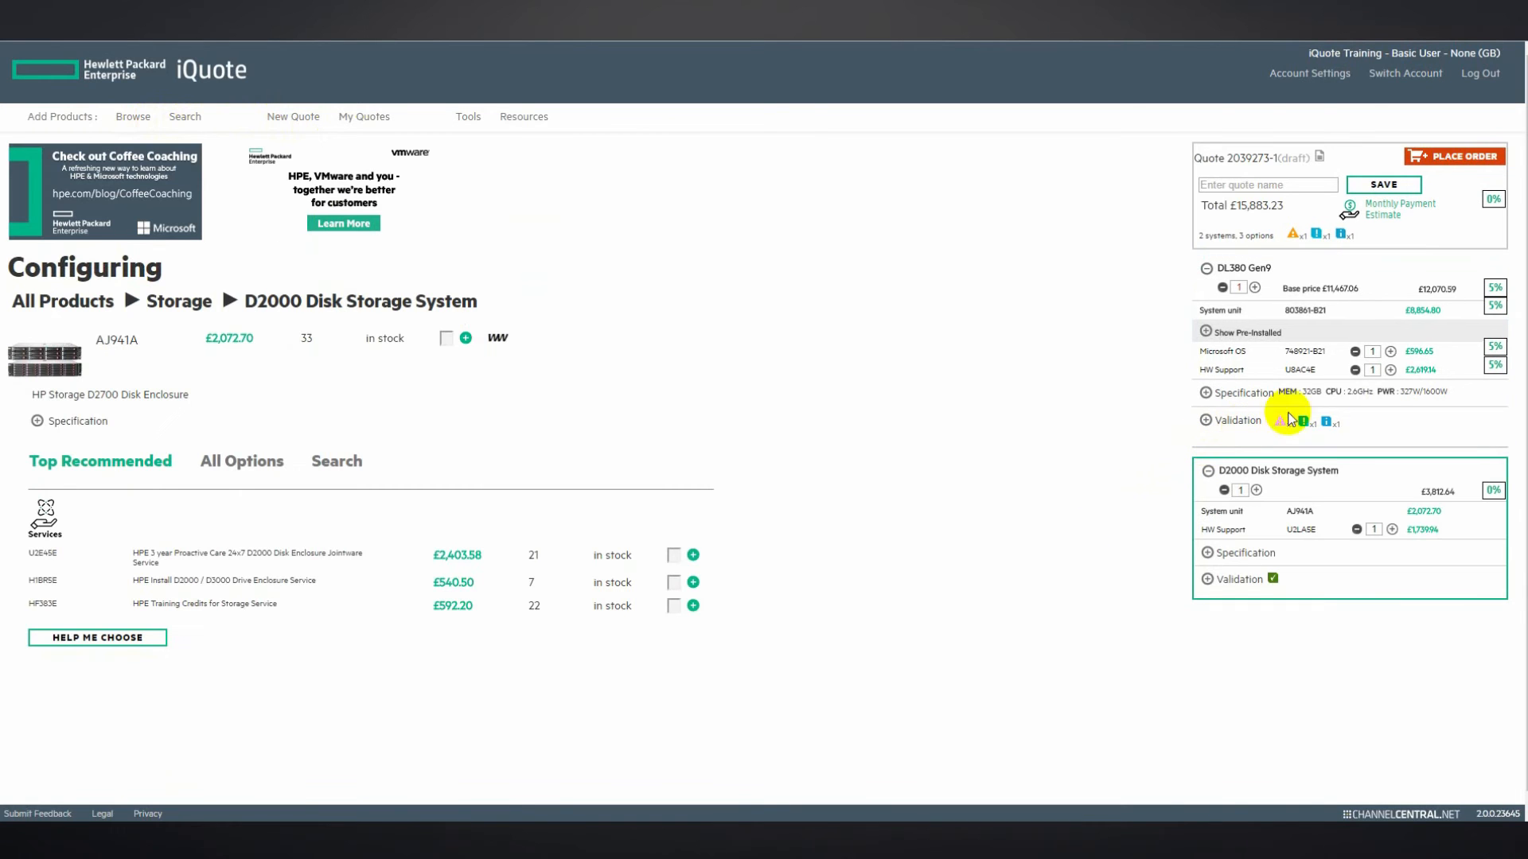
left_click(1474, 390)
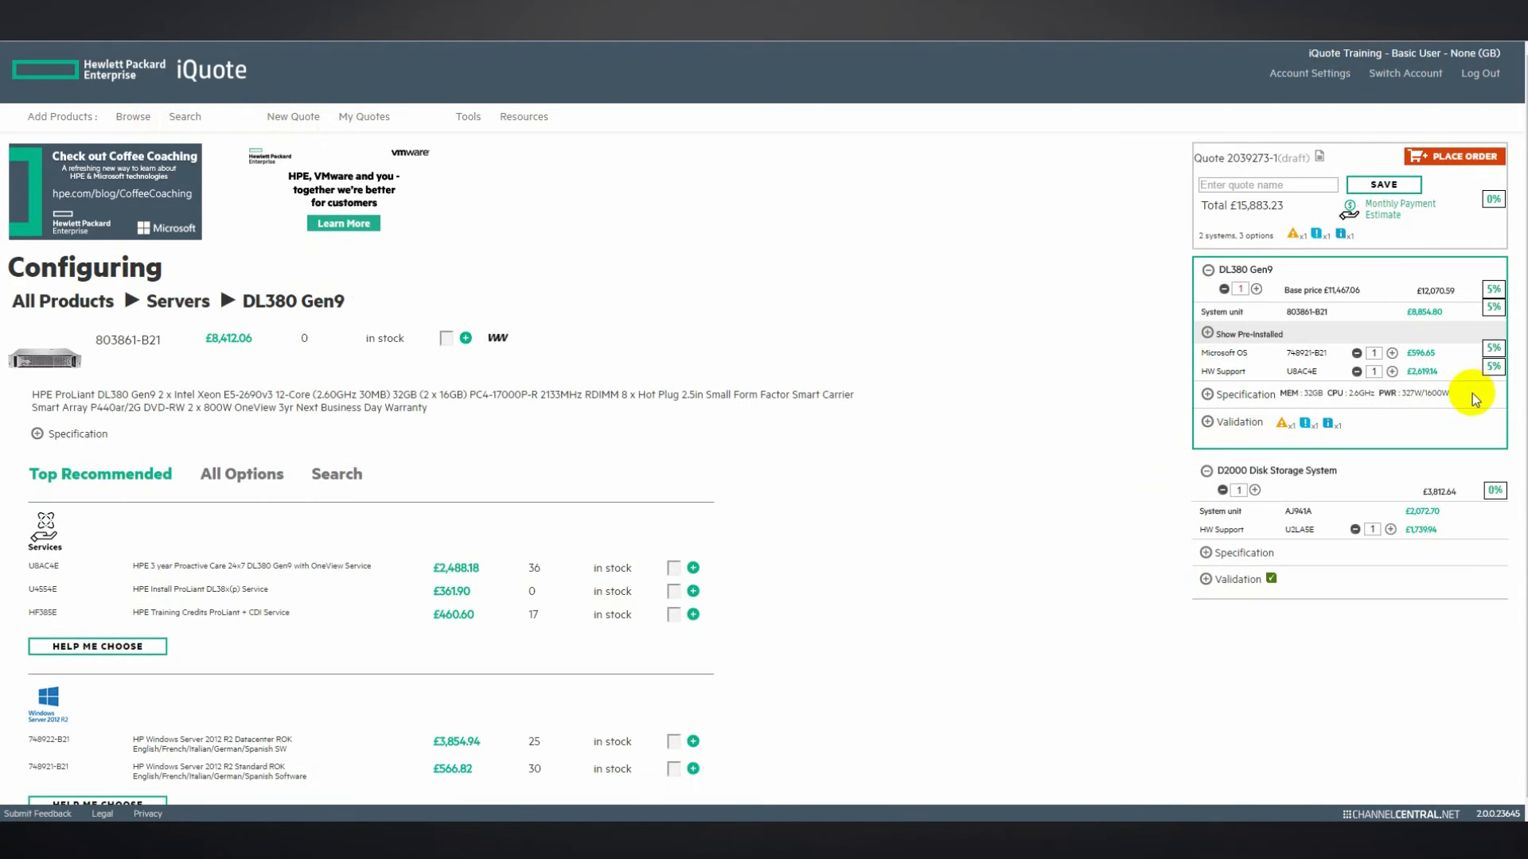
left_click(1478, 530)
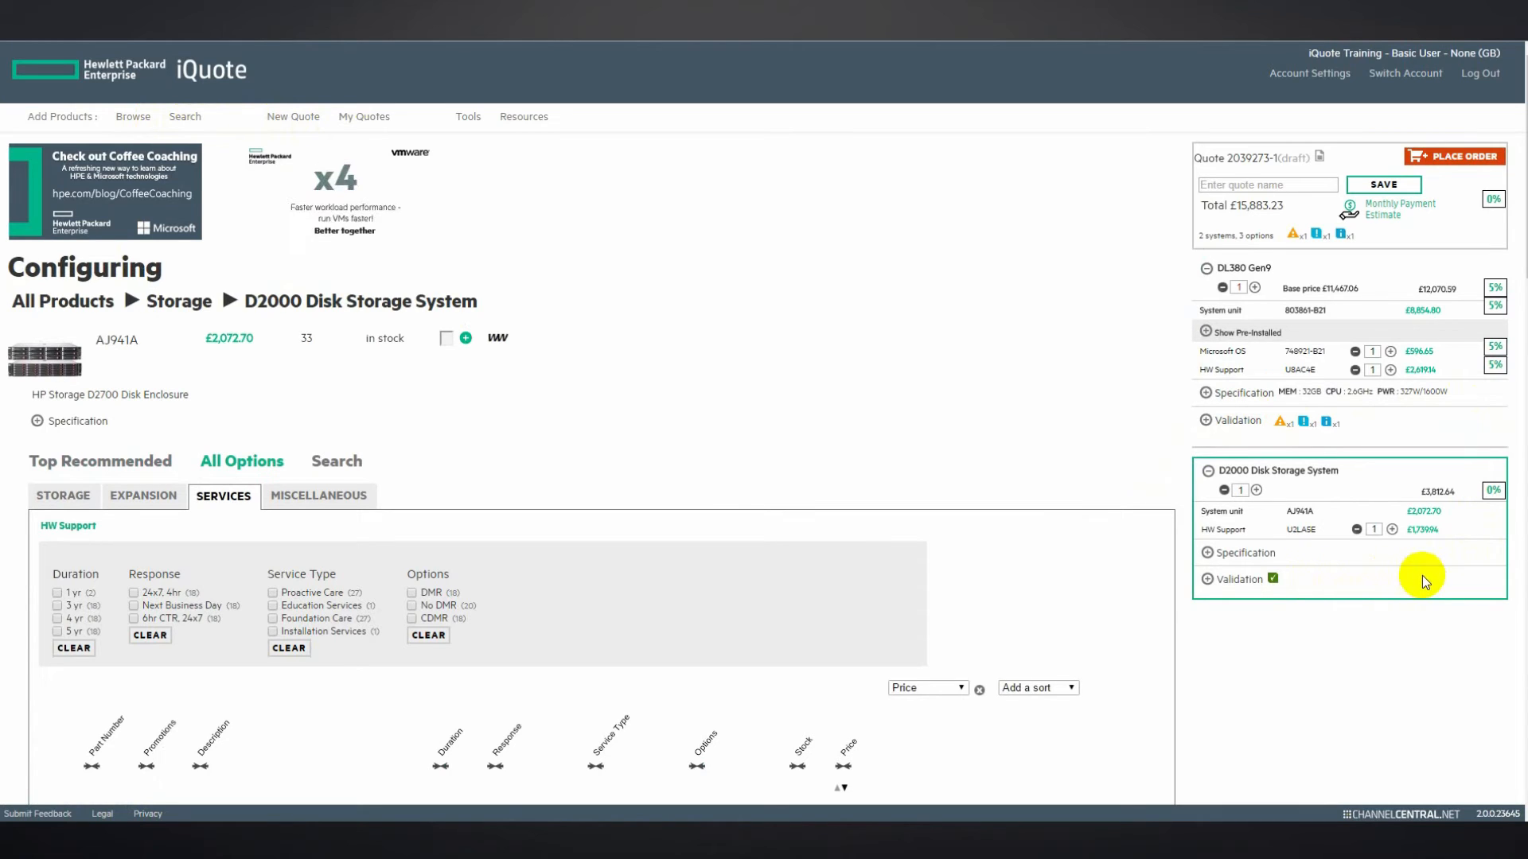
- Name the quote iQuote and save it
left_click(1288, 183)
type("iQuote")
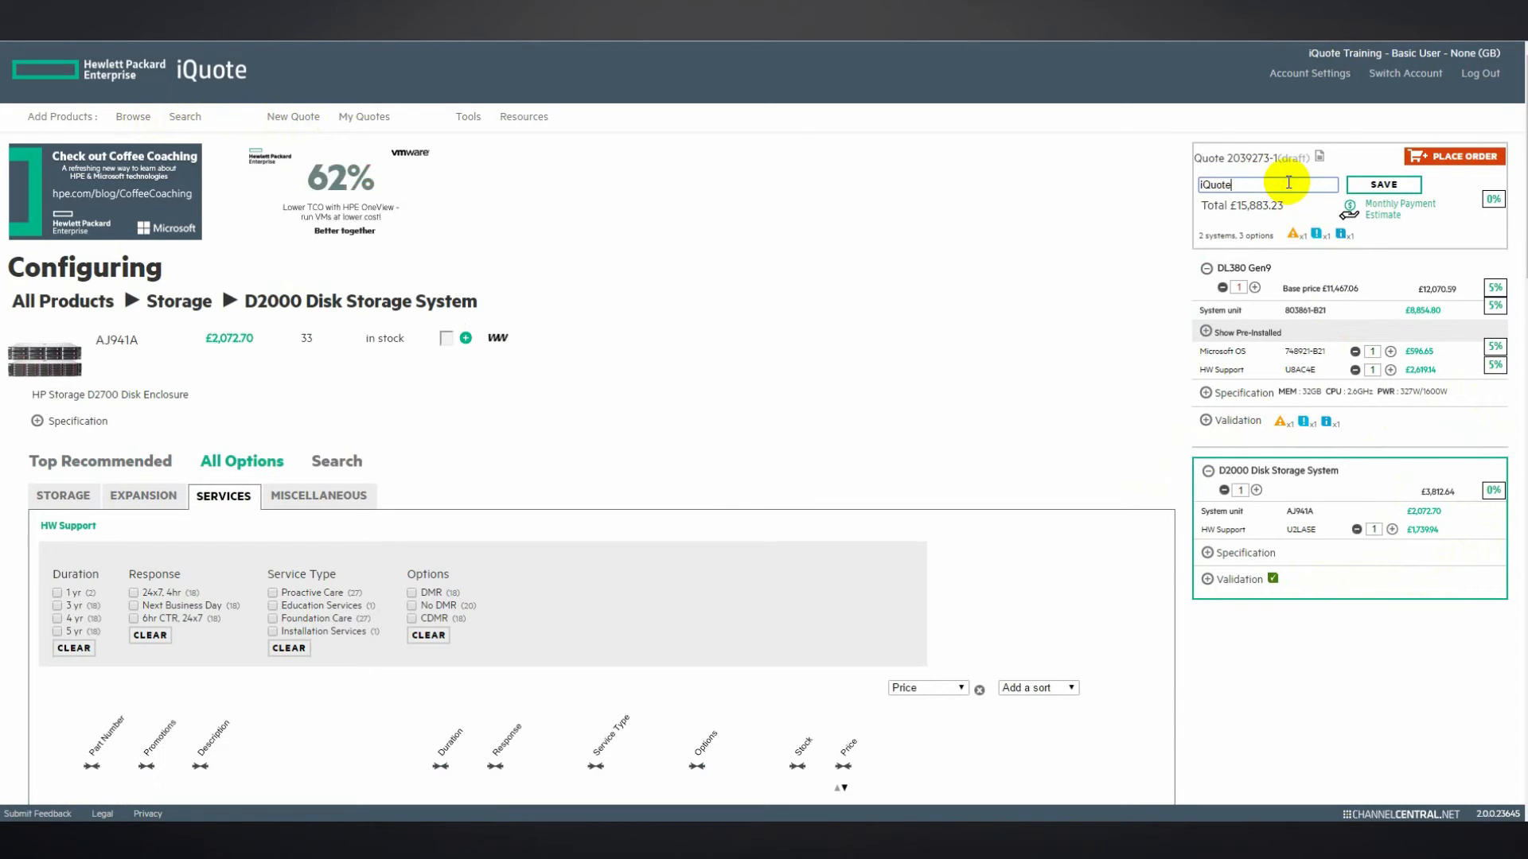
left_click(1364, 190)
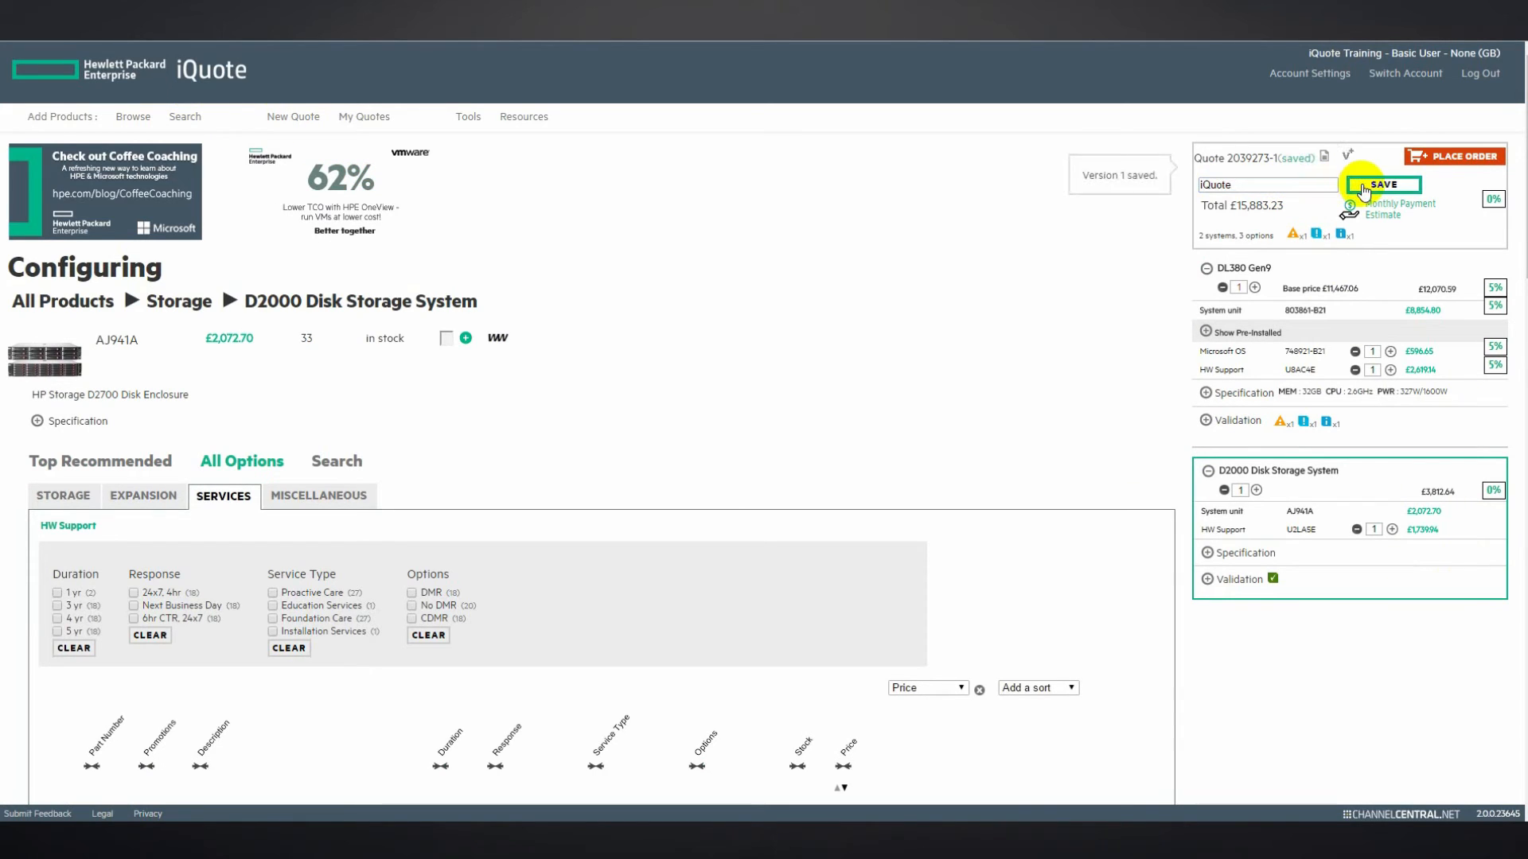
- Export the saved quote as a PDF sent by email, and create version 2 of the quote
left_click(1325, 159)
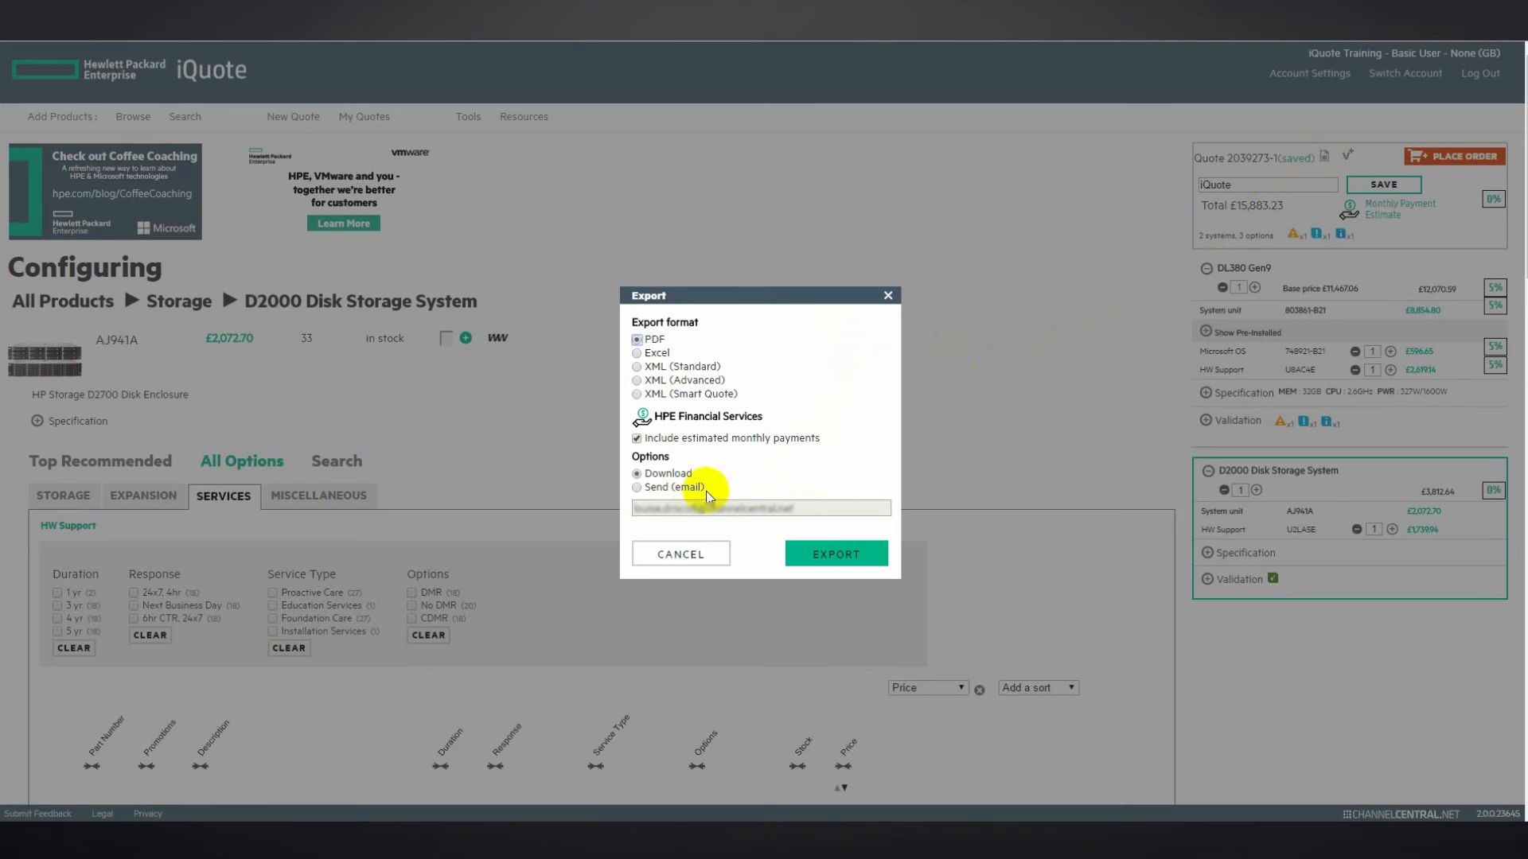
left_click(637, 488)
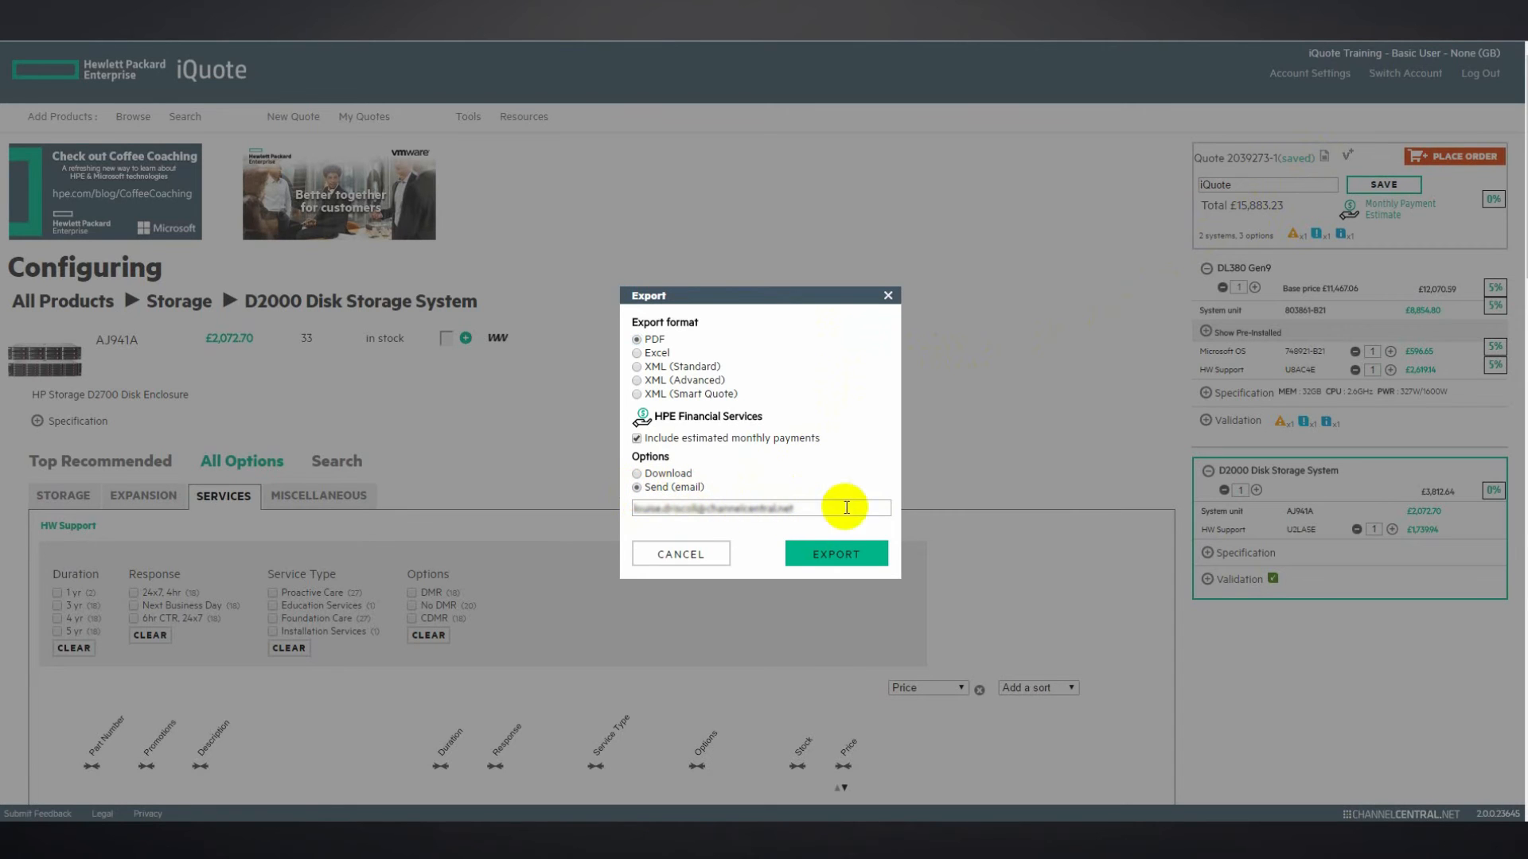
left_click(846, 552)
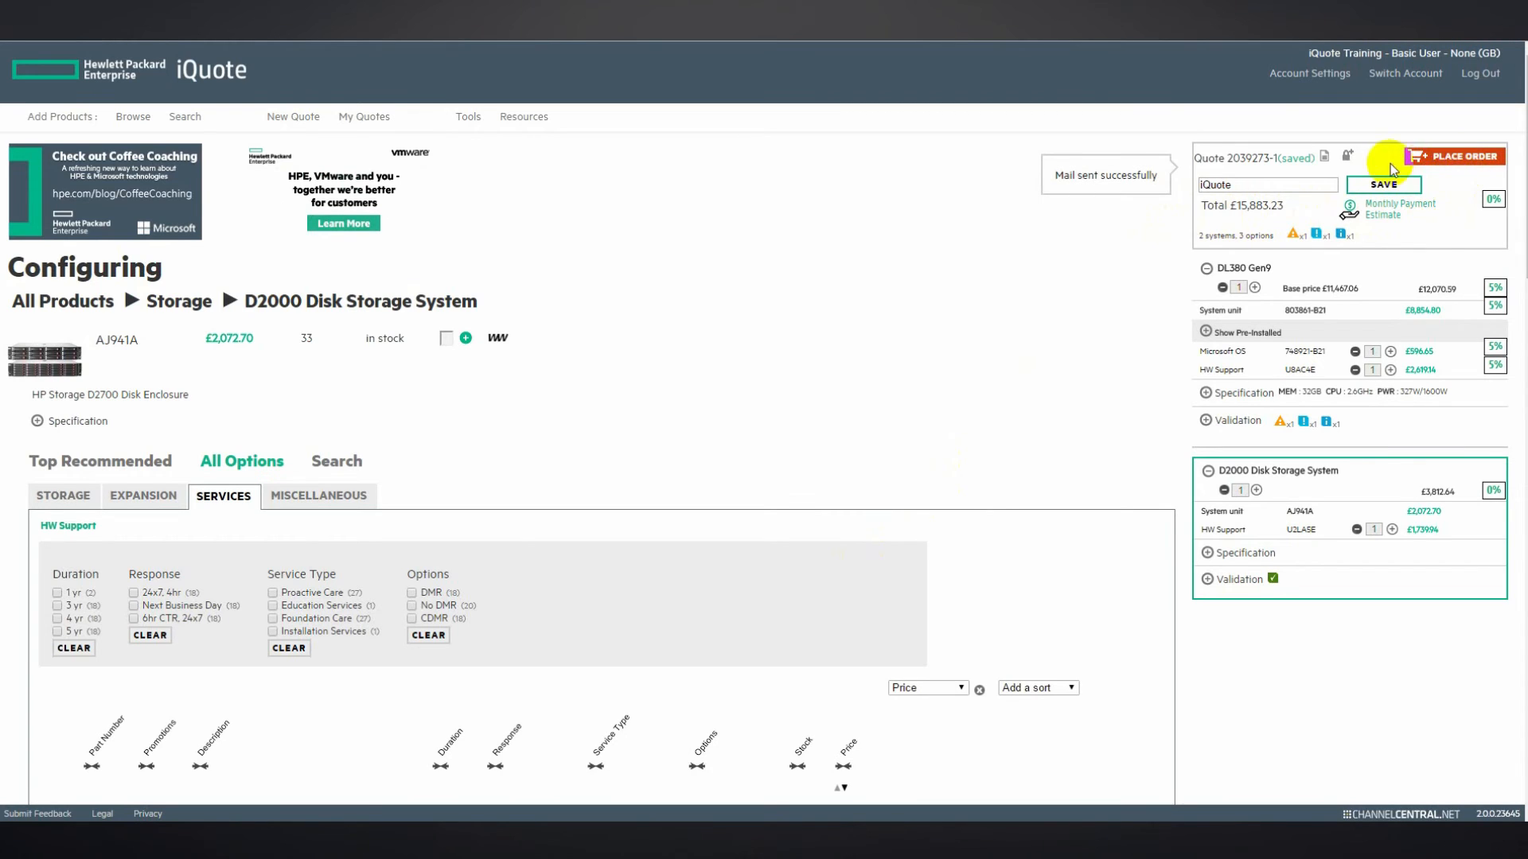
left_click(1345, 163)
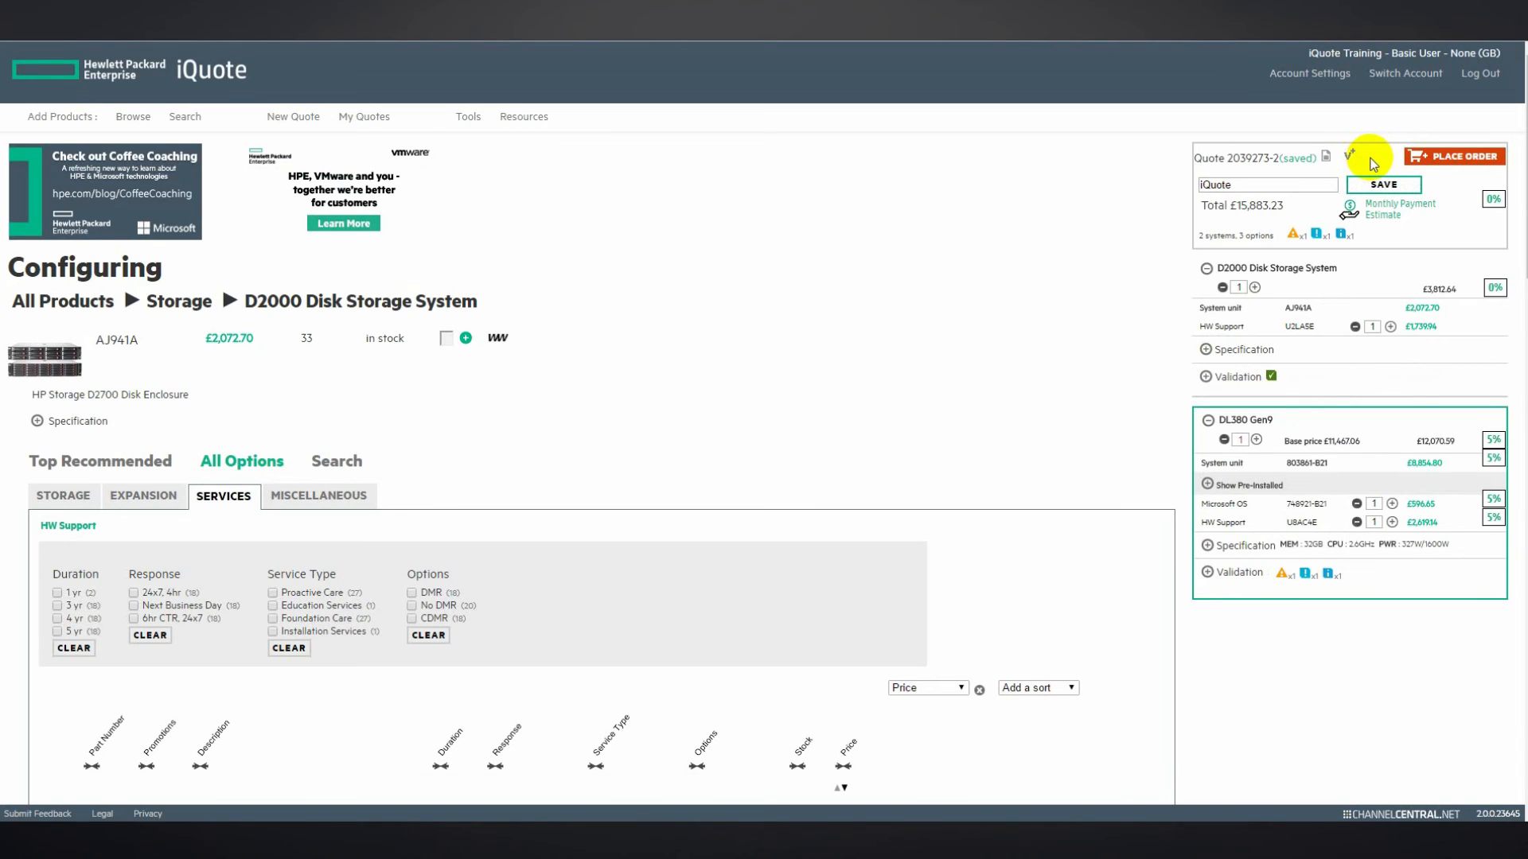
- Review the line items of the saved iQuote Training quote updated 19/10/2016, and open the feedback form
left_click(370, 121)
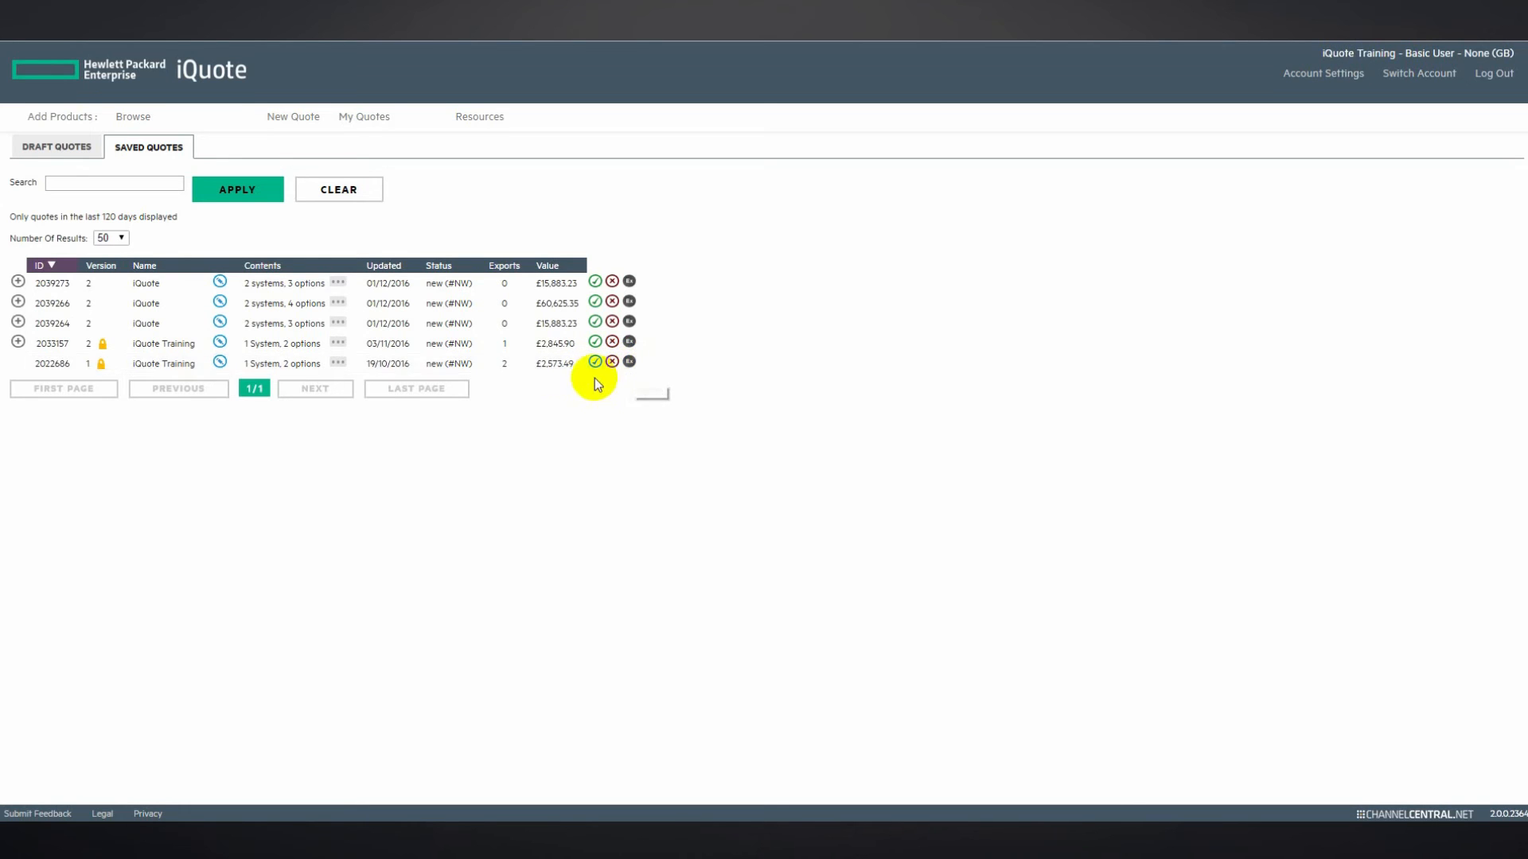
left_click(165, 364)
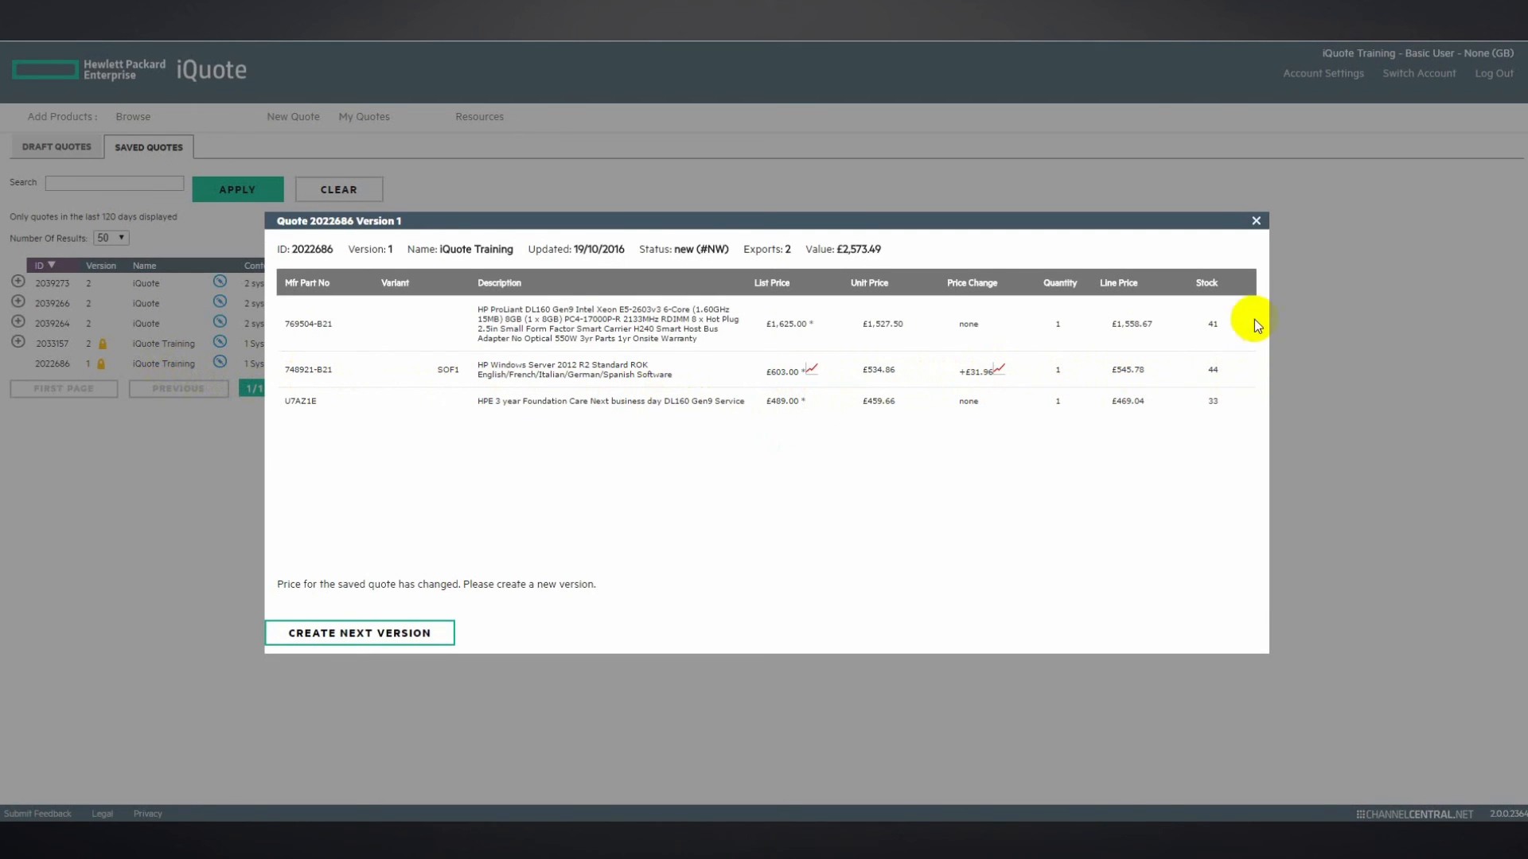
left_click(1255, 221)
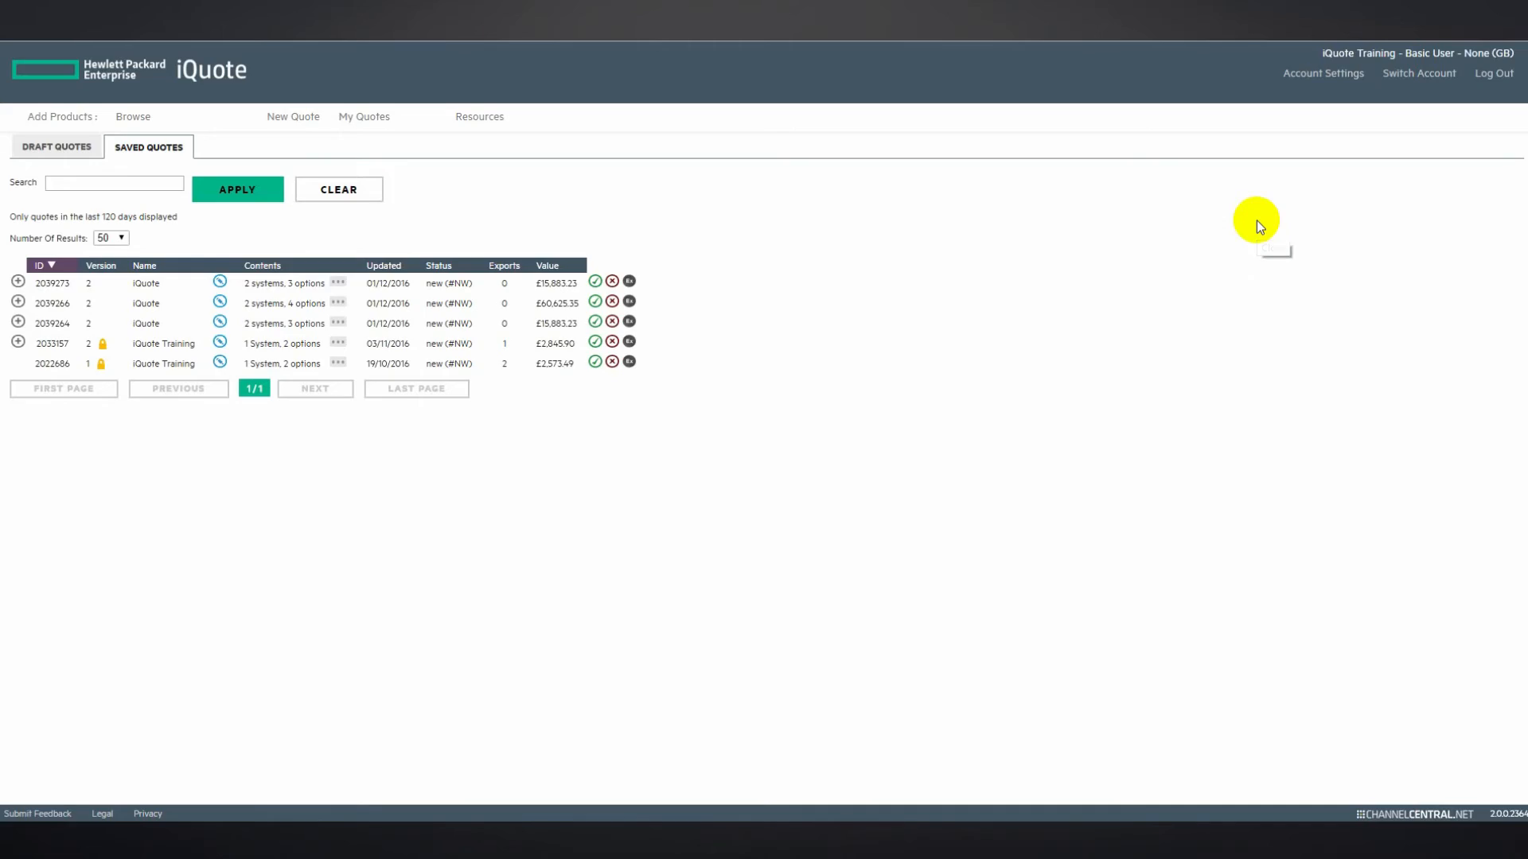
left_click(31, 814)
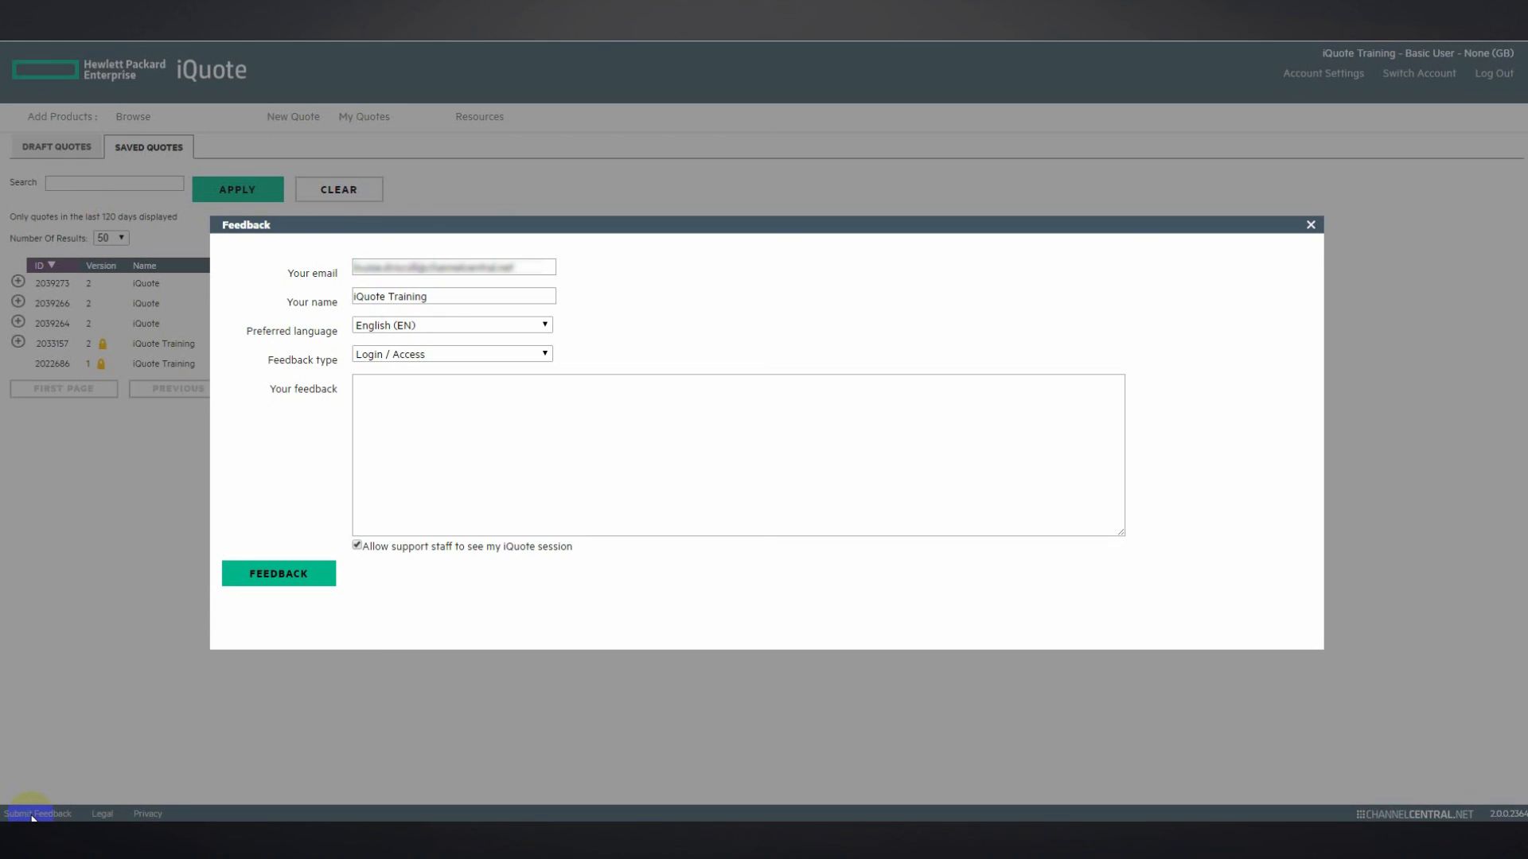